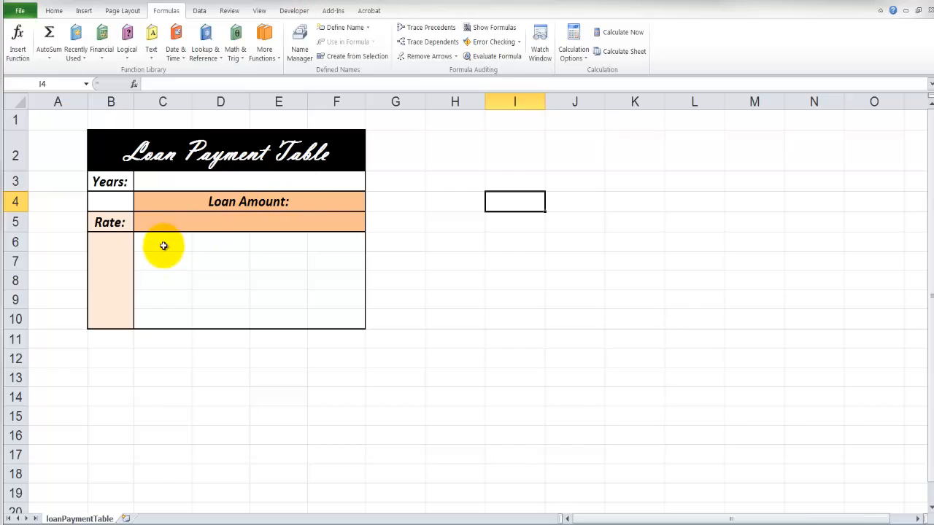
Open the arguments of the financial function PMT for the empty payment range C6:F10
drag(153, 242, 329, 315)
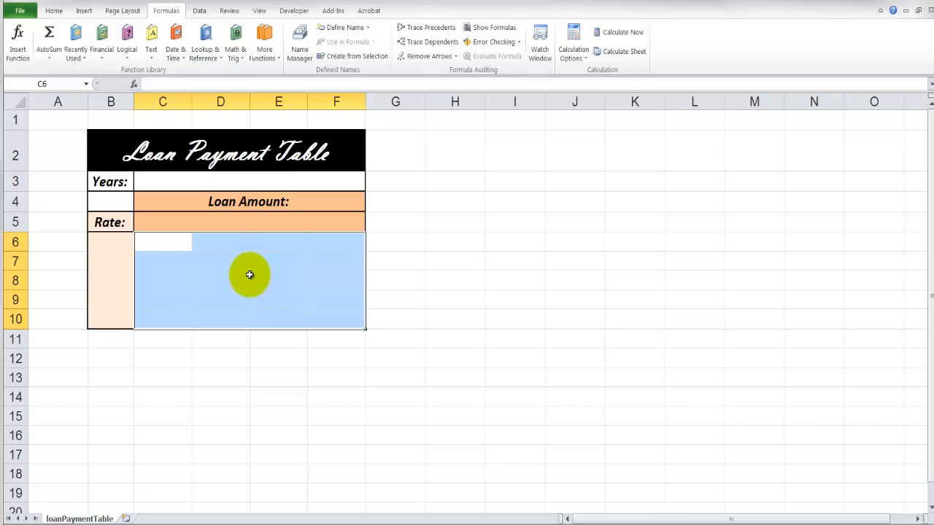
click(107, 57)
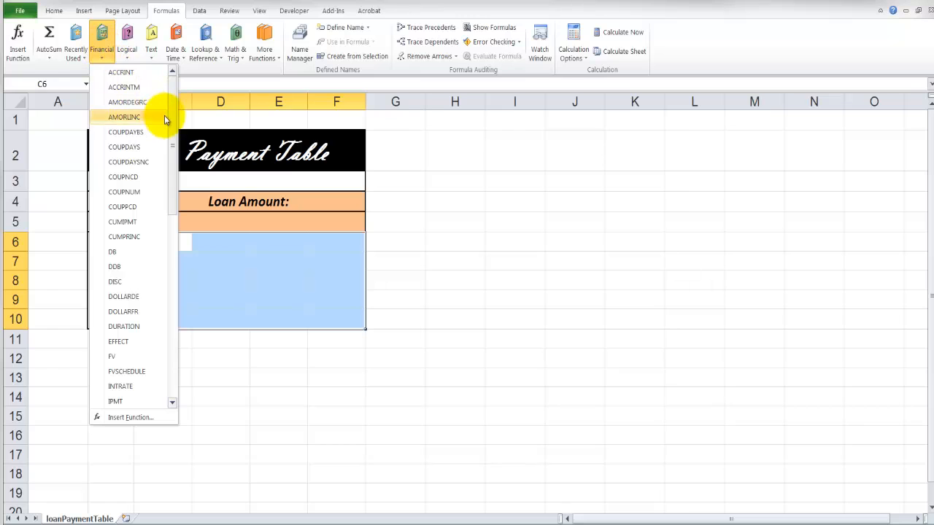
scroll(168, 135, down, 2)
drag(167, 140, 167, 266)
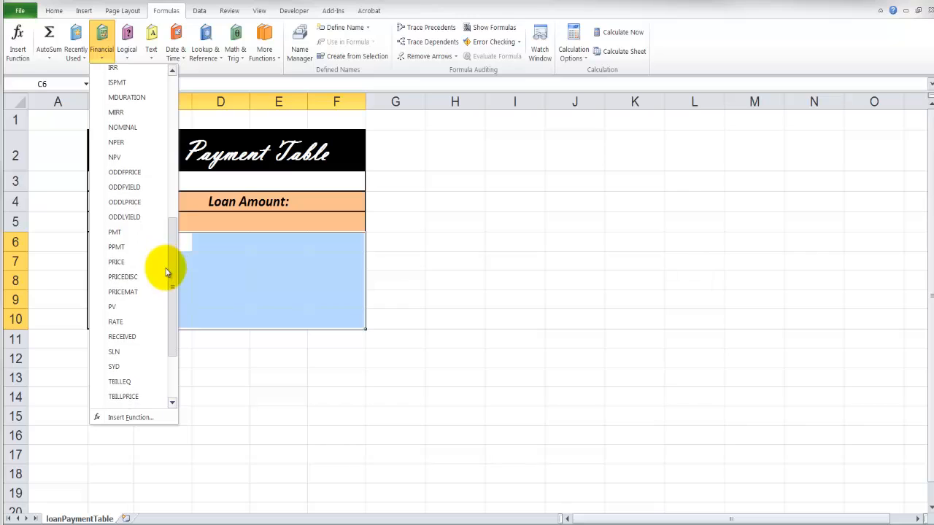
click(124, 233)
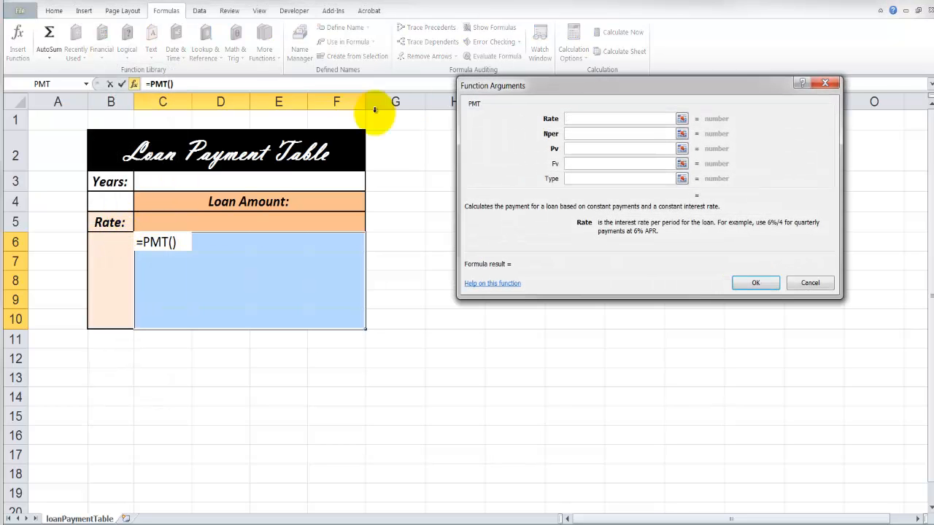
Move the function arguments window closer to the table and review the descriptions of Pv, Fv and Type
drag(532, 88, 453, 131)
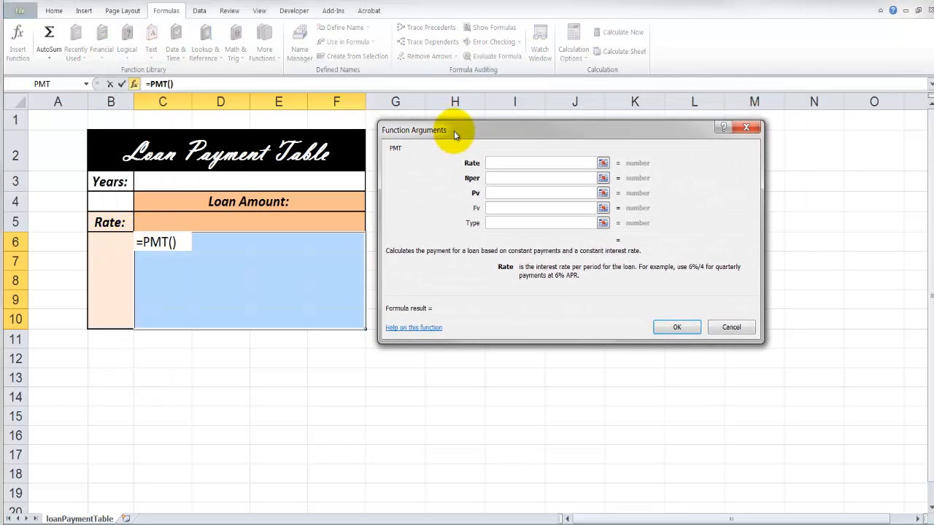
click(497, 193)
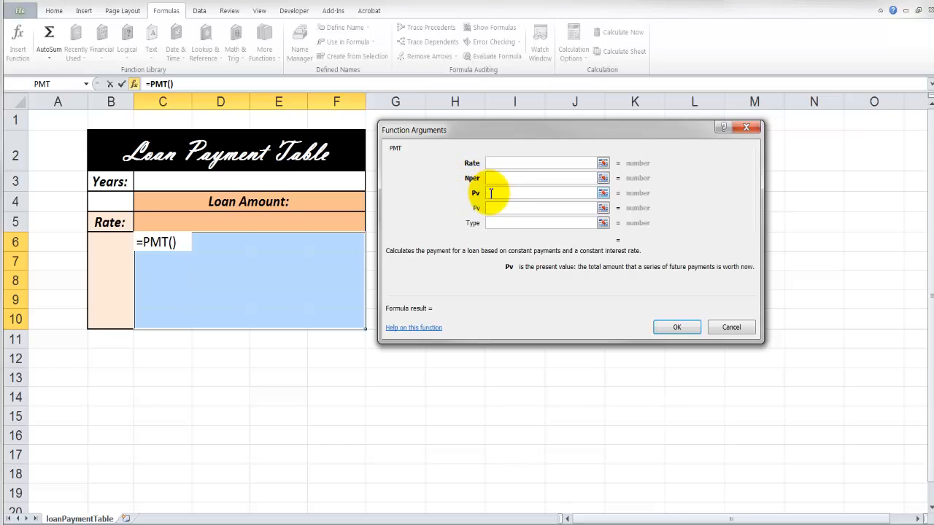
click(495, 209)
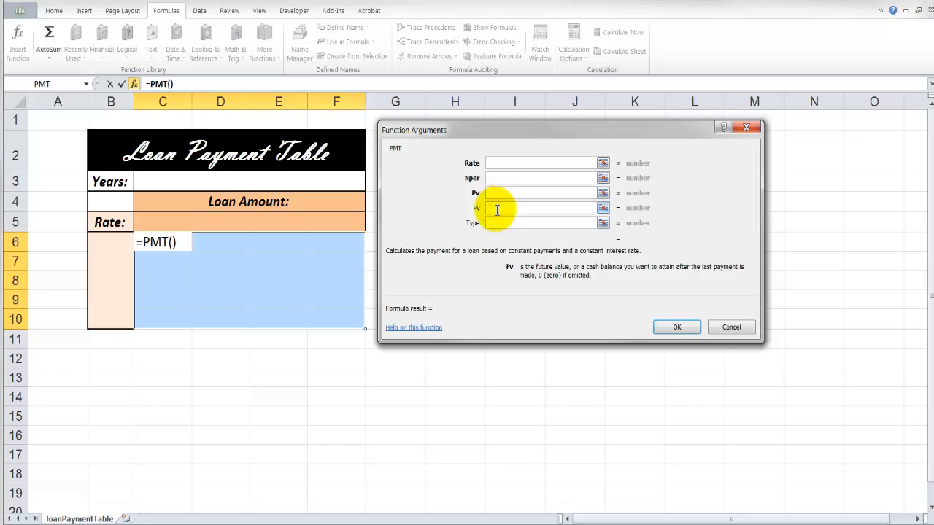
click(494, 224)
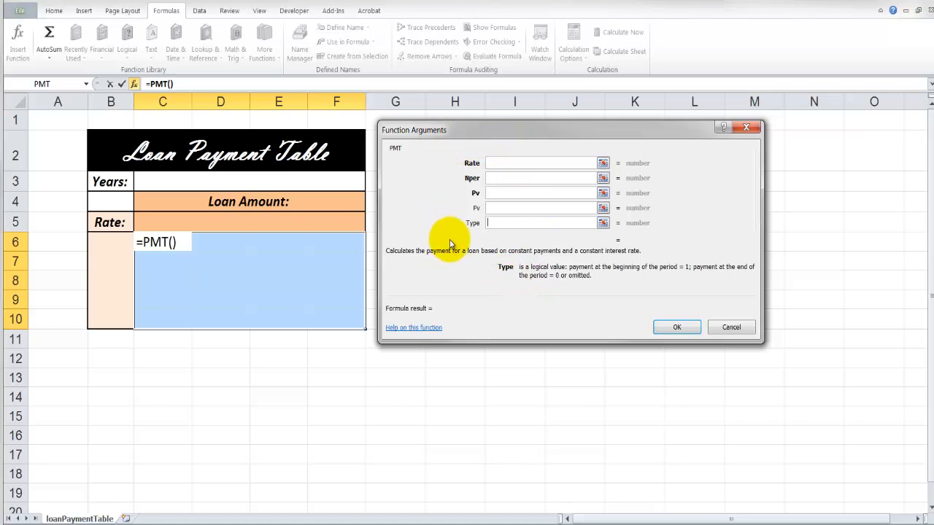
Open the help article on PMT and examine its description and the required and optional arguments in its syntax
click(414, 328)
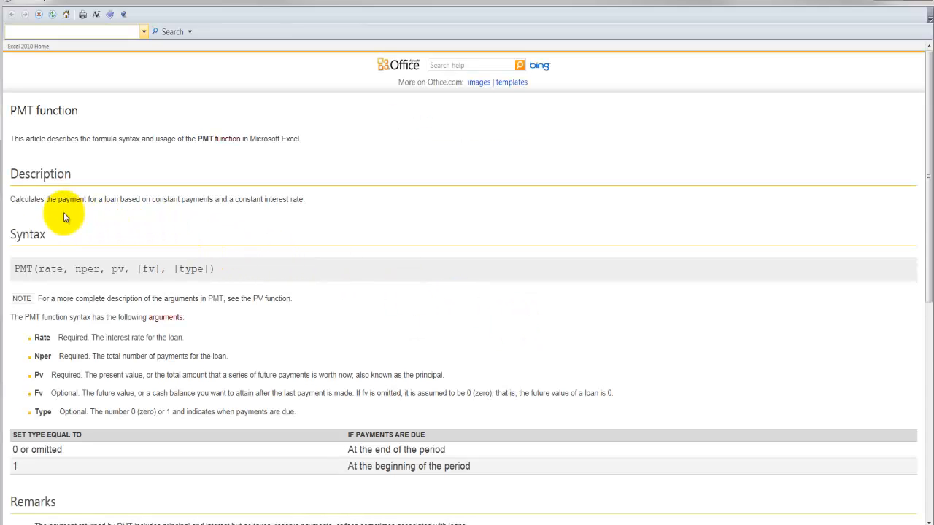
drag(11, 204, 321, 209)
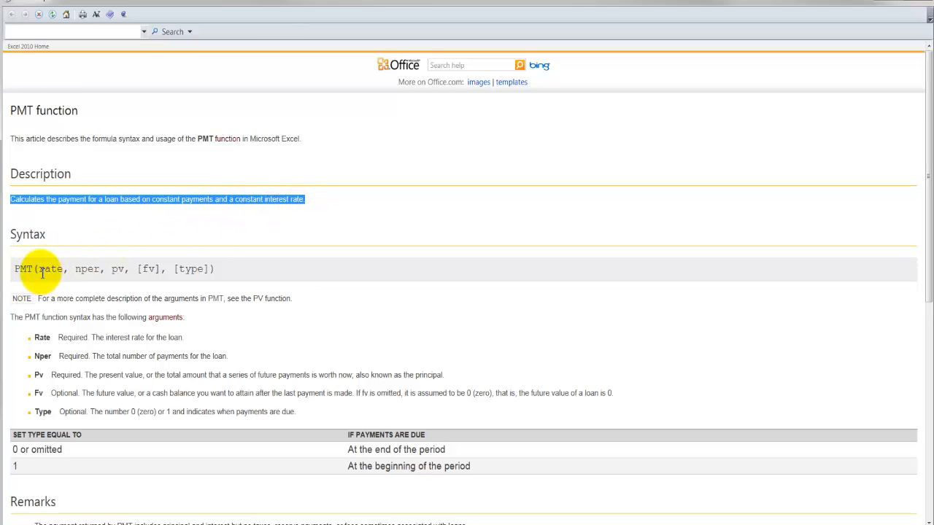
drag(38, 270, 210, 275)
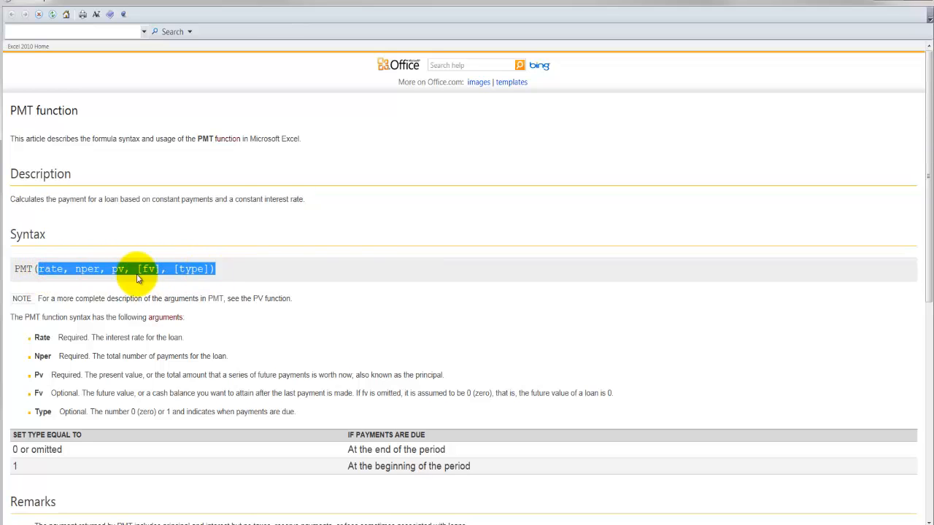
drag(137, 271, 262, 266)
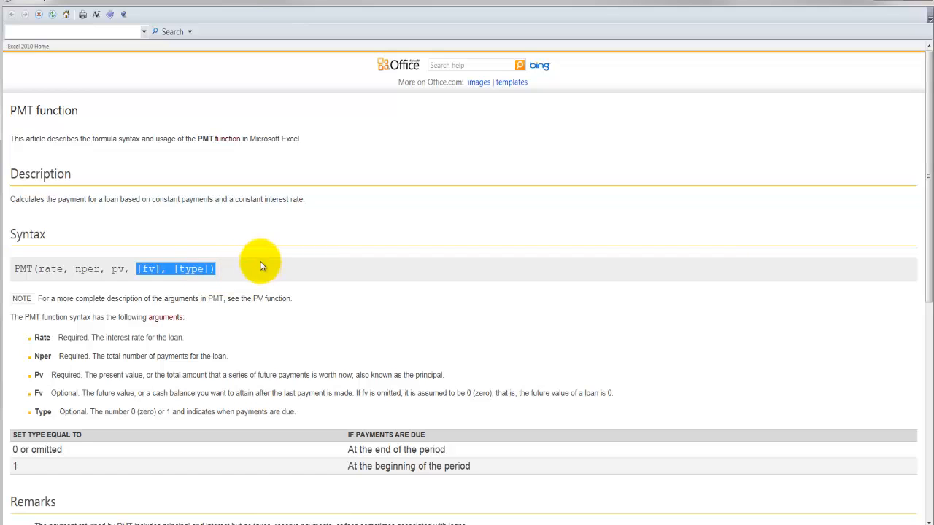
click(138, 270)
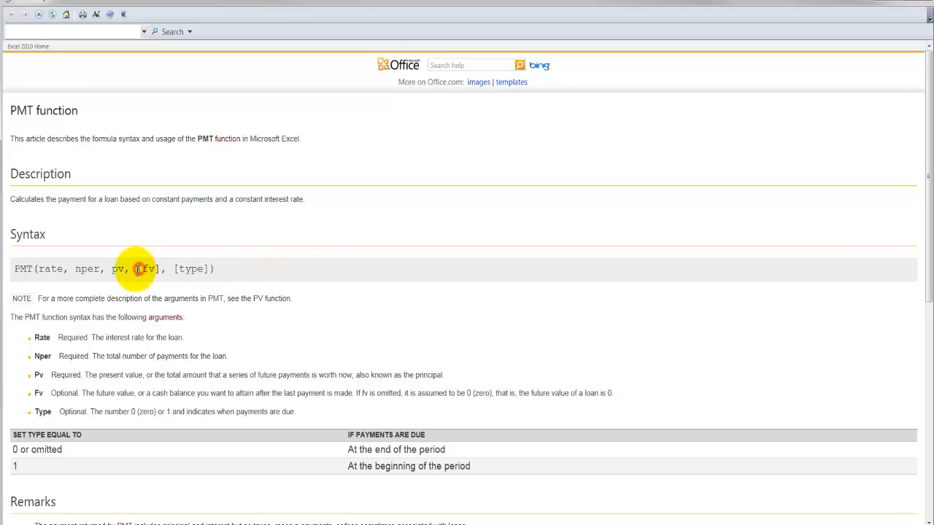
drag(136, 270, 208, 270)
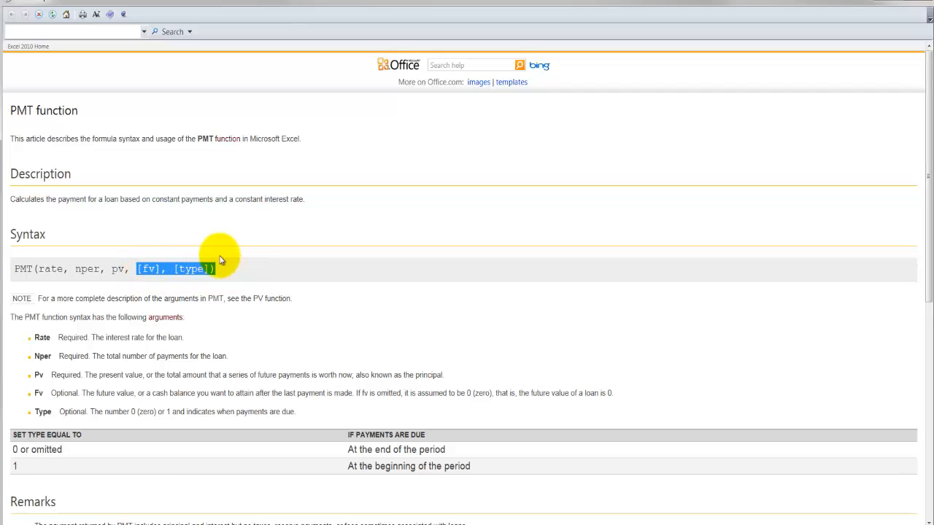
drag(137, 270, 214, 272)
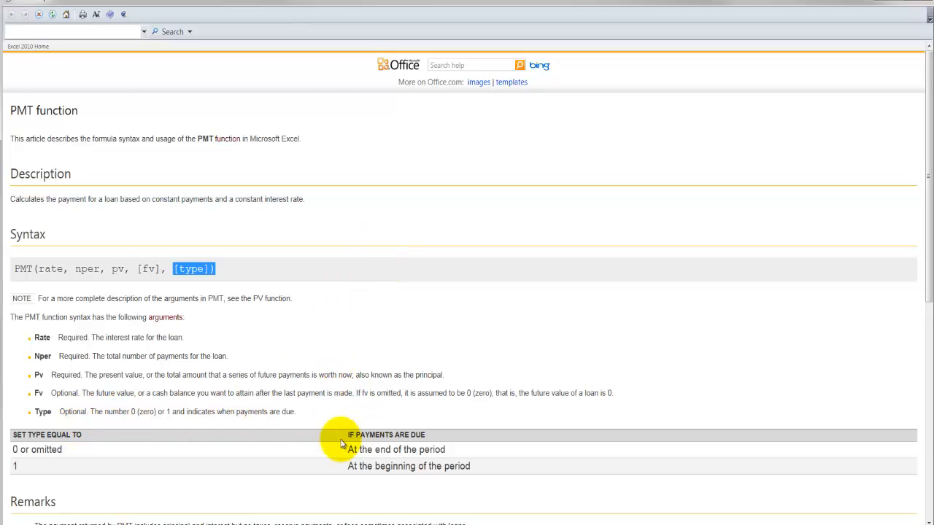
Read the help article's explanation of the Type argument and its table of payment due times
scroll(352, 394, down, 3)
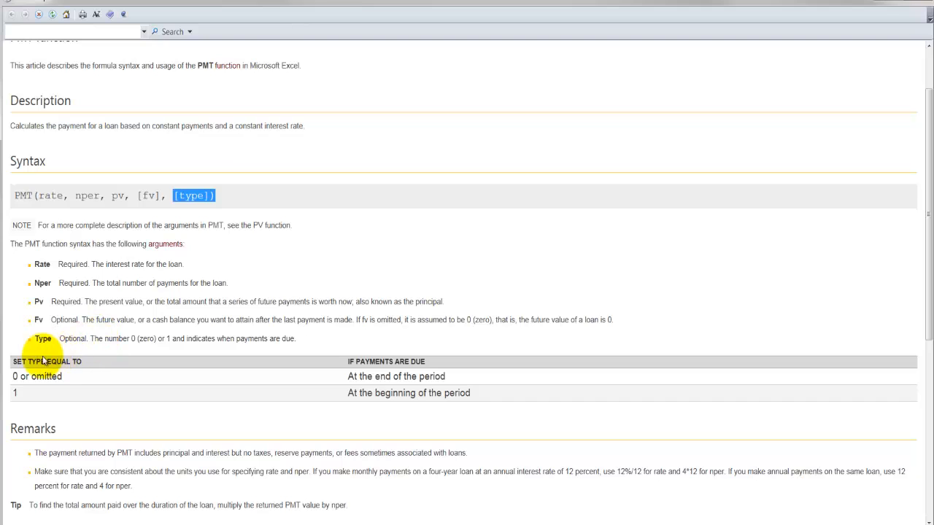
drag(35, 339, 303, 352)
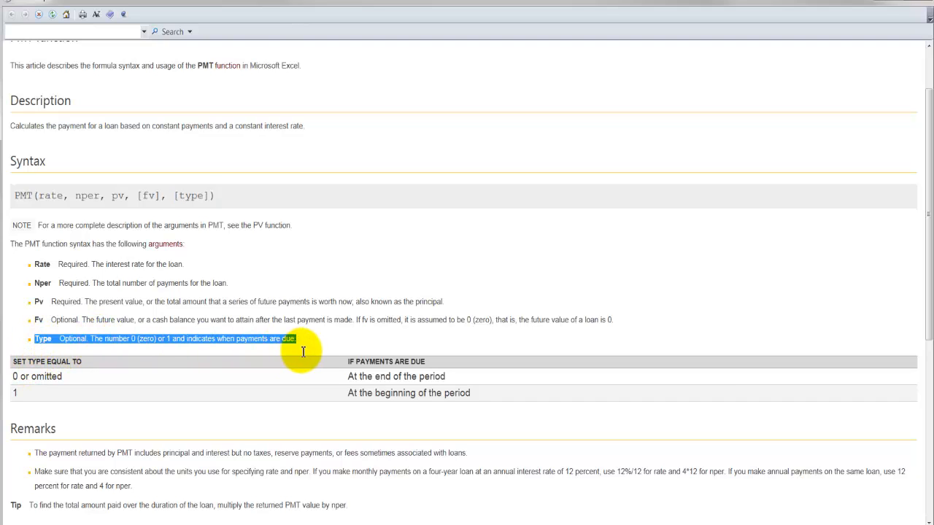
drag(12, 376, 53, 376)
drag(348, 376, 433, 376)
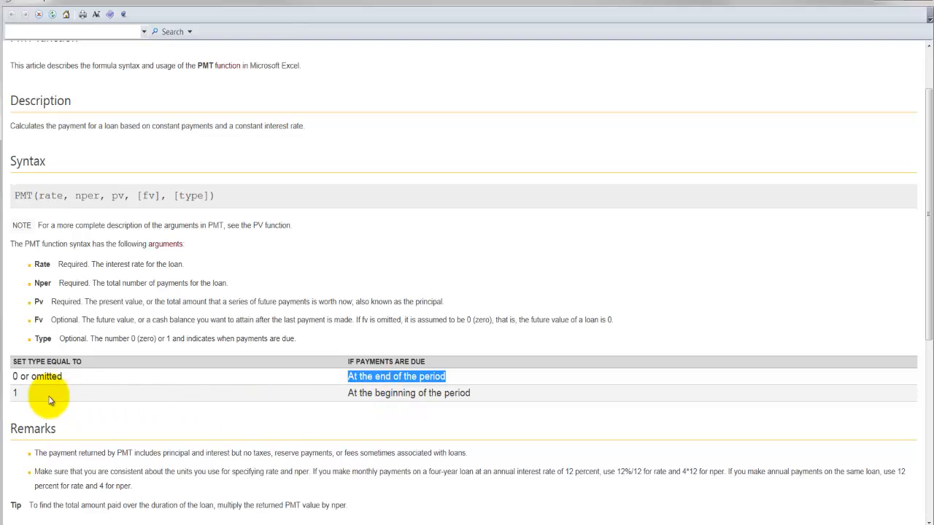
drag(345, 393, 467, 397)
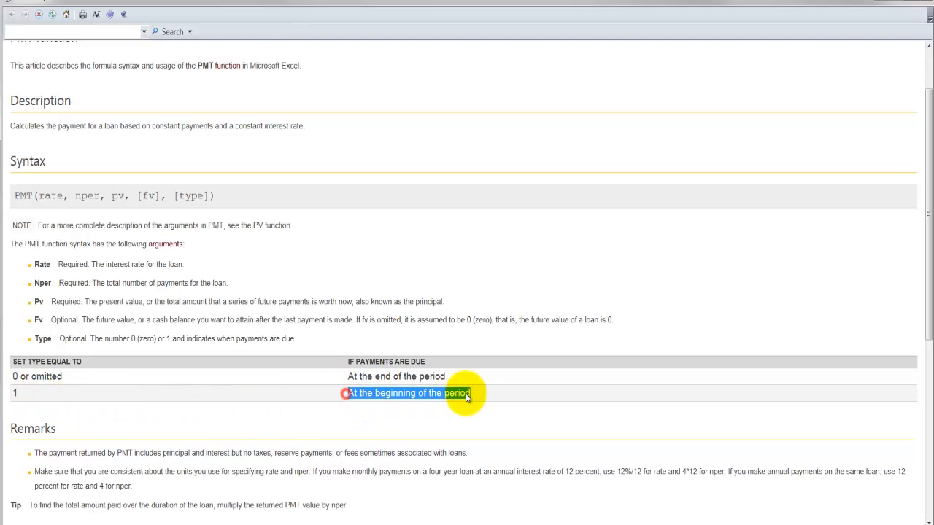
Examine the PMT article's remarks on monthly payments and its example workbook, close the help and cancel the function
scroll(244, 438, down, 3)
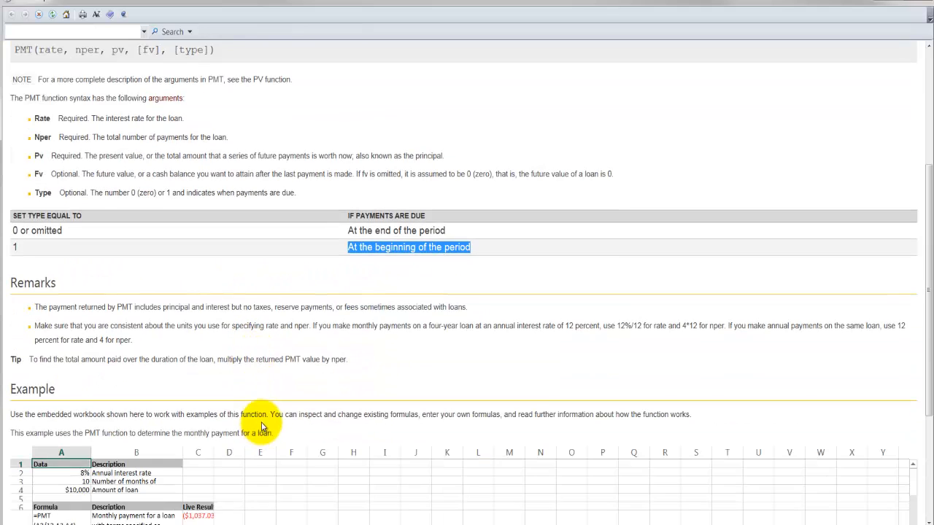
scroll(281, 397, up, 2)
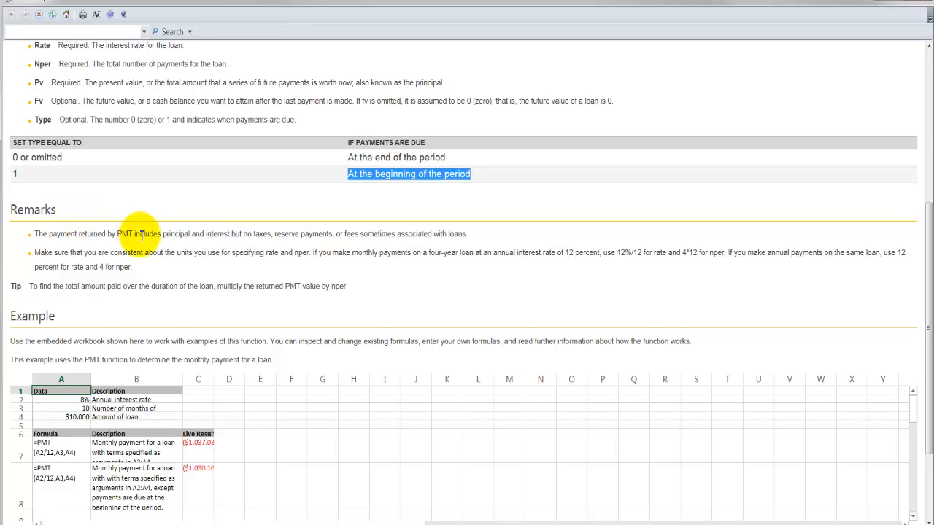
drag(311, 253, 712, 254)
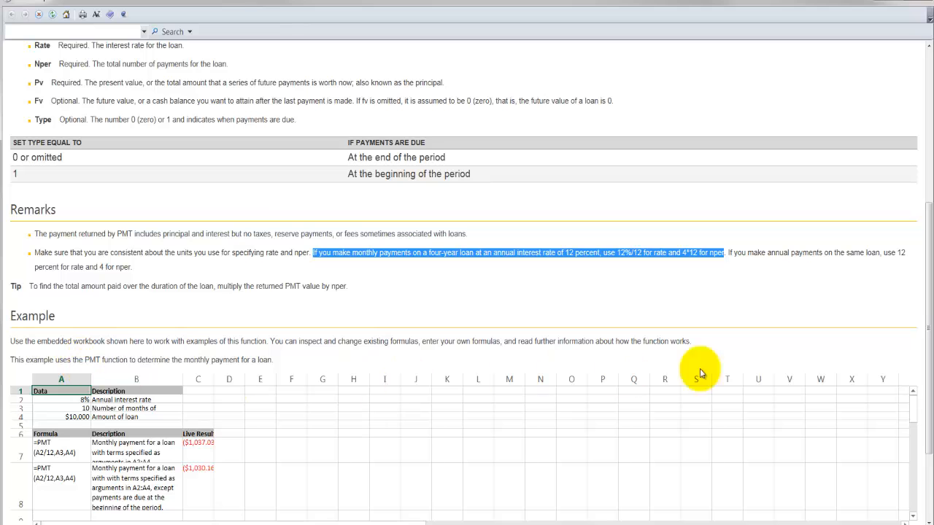
drag(928, 363, 930, 423)
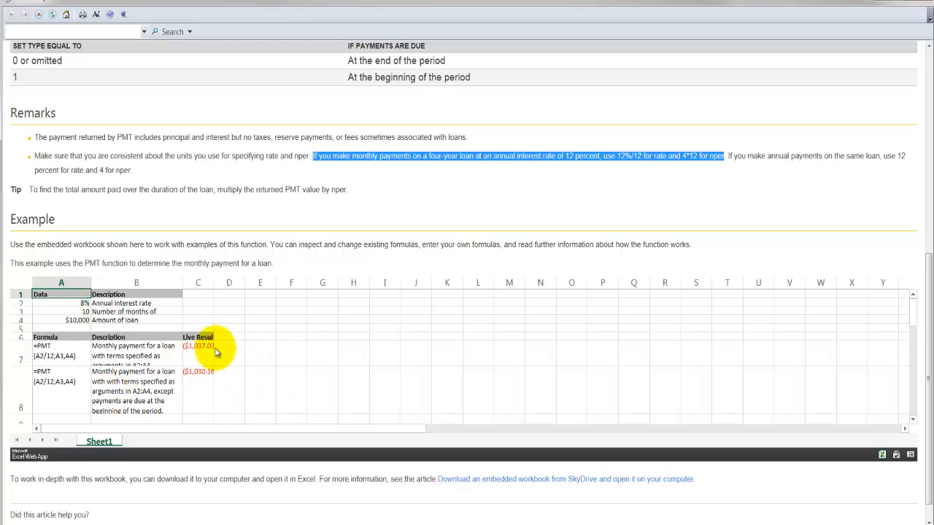
scroll(388, 504, down, 1)
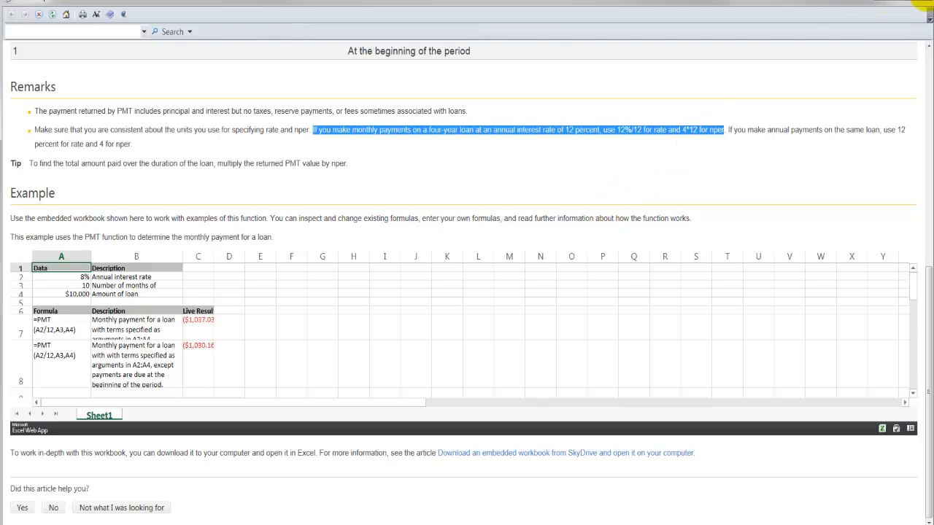
click(927, 3)
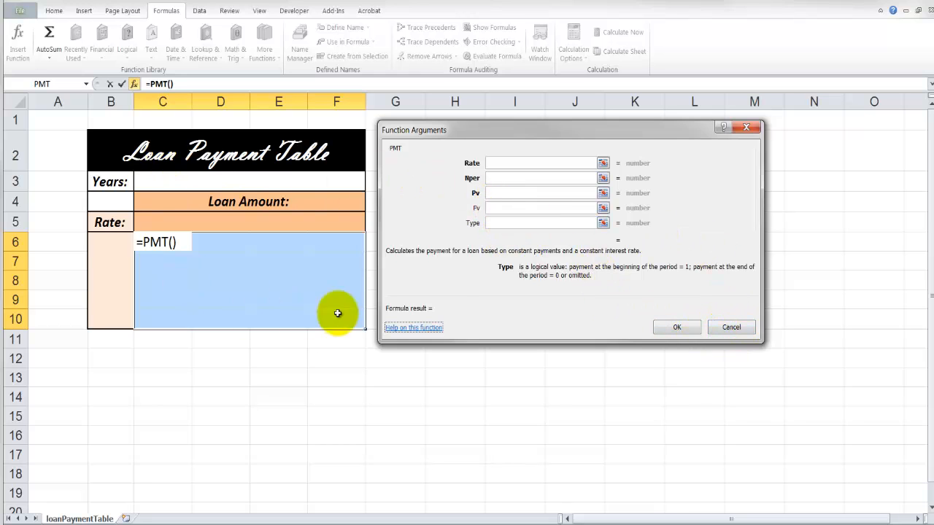
click(744, 328)
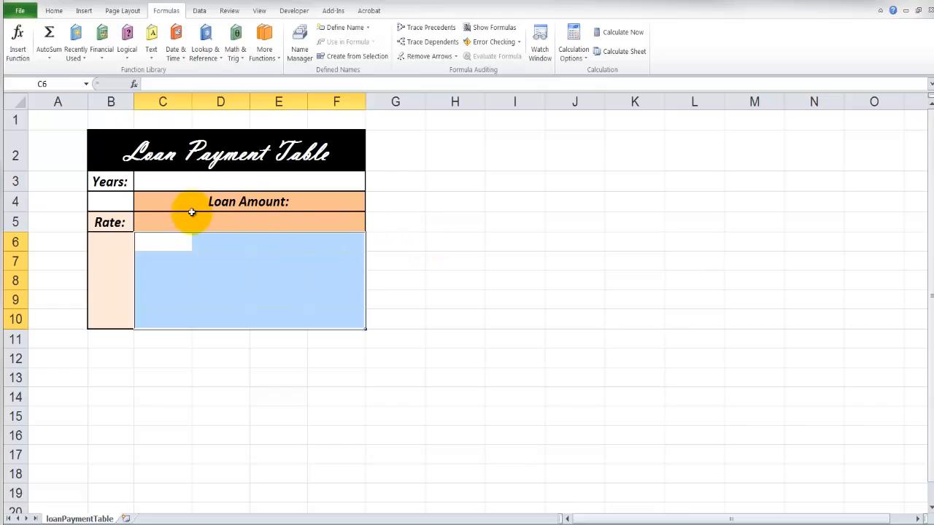
Enter 15 as the number of years in cell C3 of the loan payment table
click(190, 182)
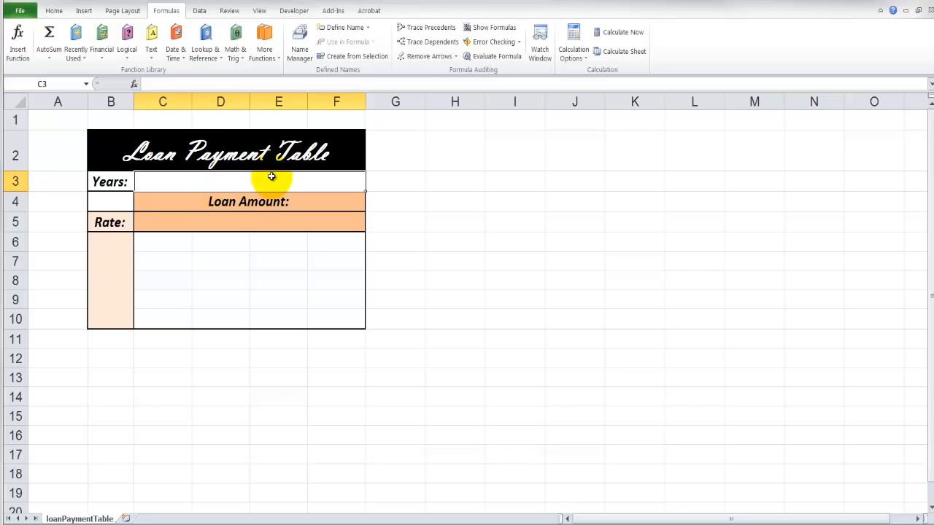
text(15)
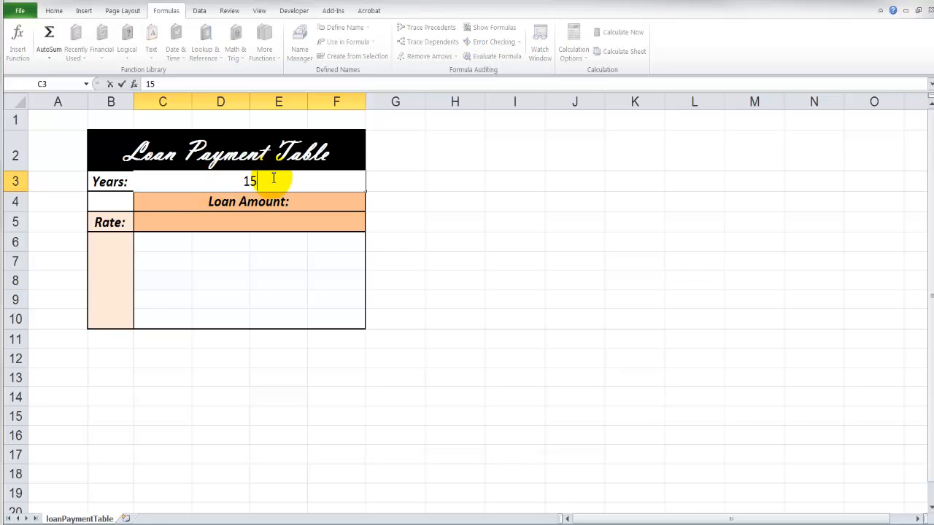
key(Return)
click(271, 179)
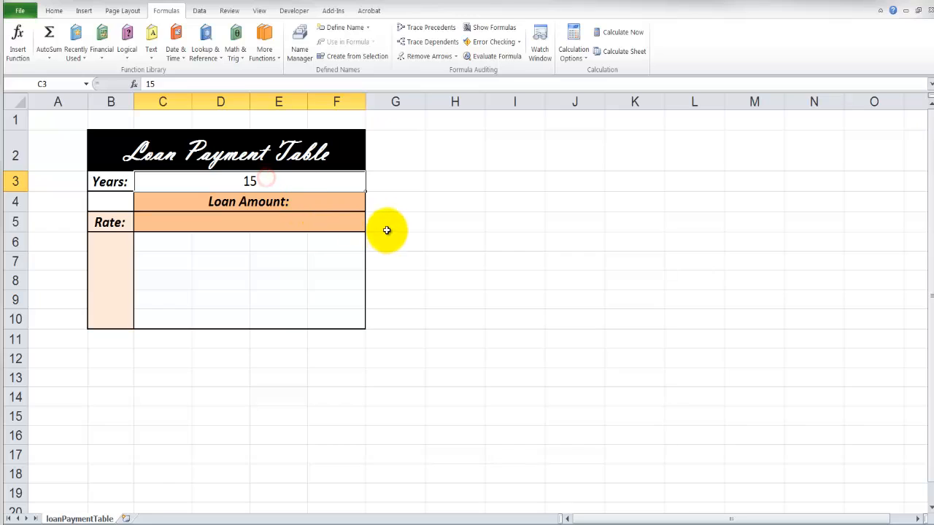
Enter 10000 as the first loan amount in cell C5
click(186, 227)
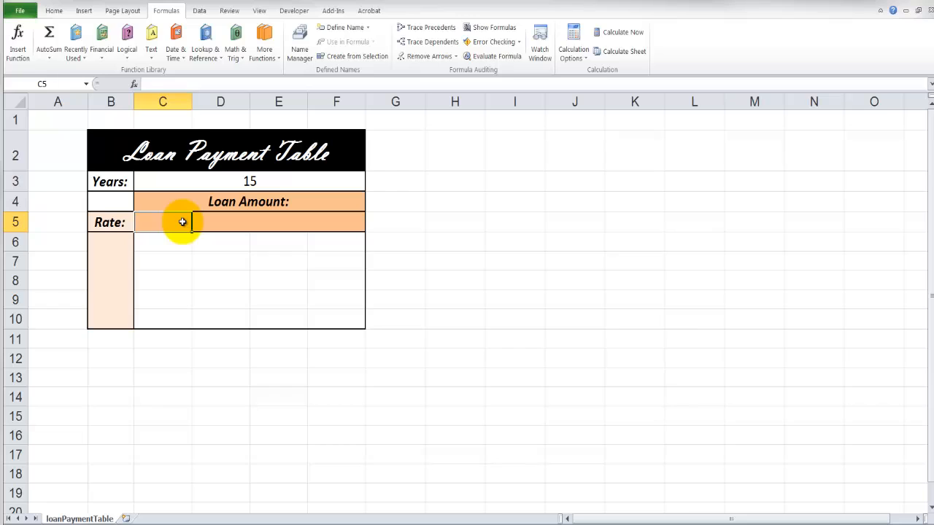
text(10000)
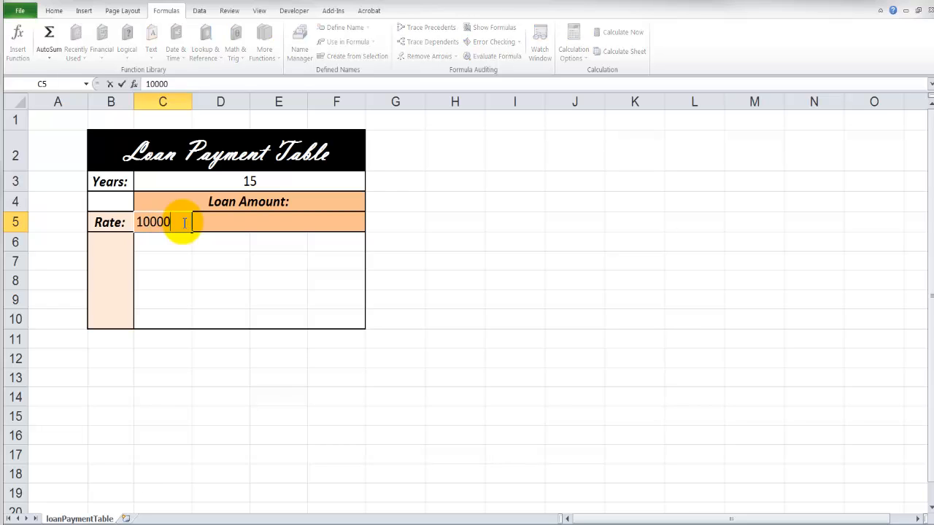
key(Return)
click(182, 222)
Enter the formula =C5+10000 in cell D5 for the second loan amount and reselect that cell
key(Right)
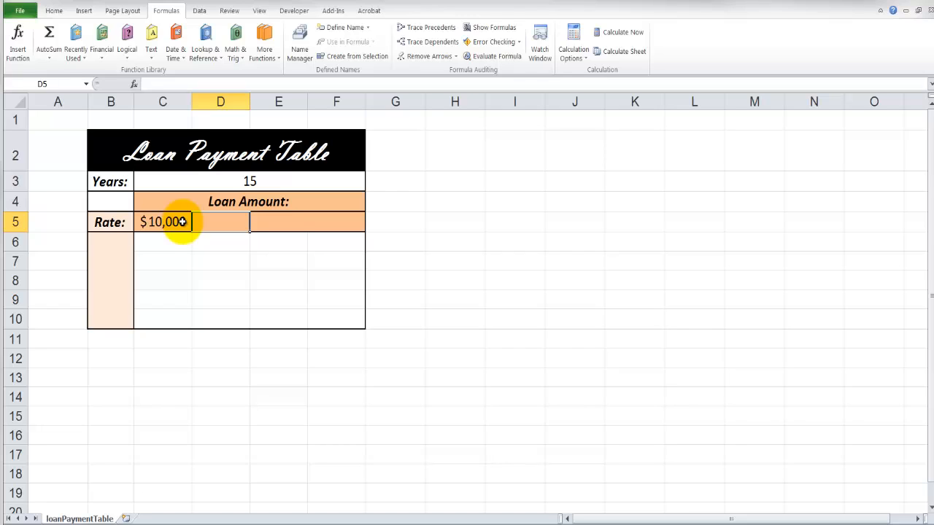
text(=)
click(182, 222)
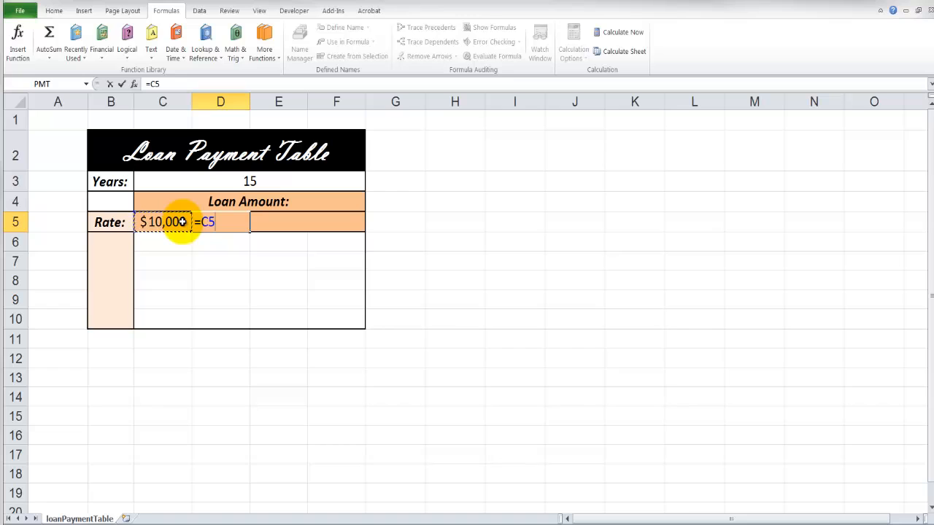
text(+10000)
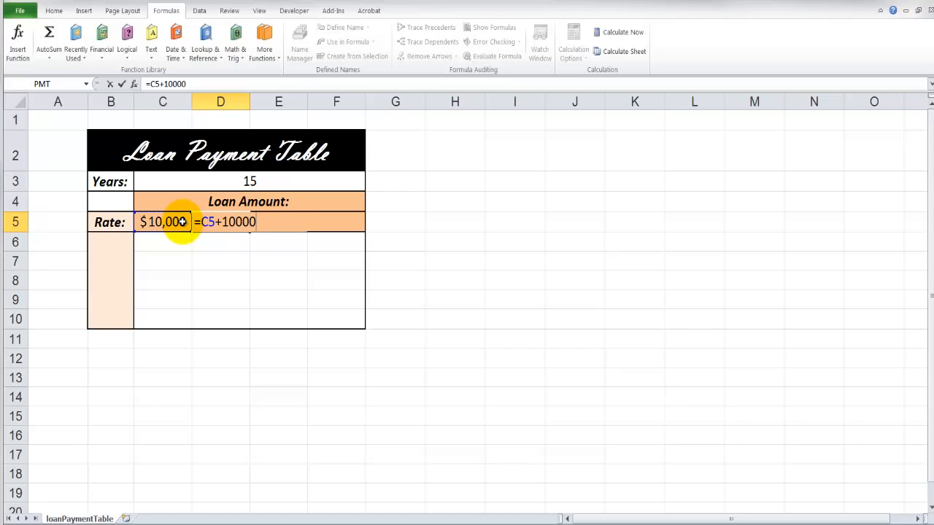
key(Return)
click(239, 223)
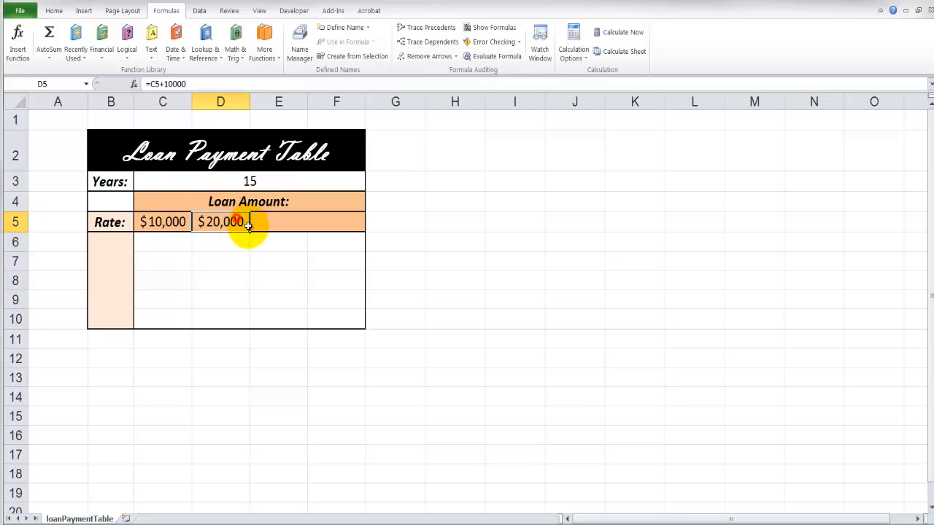
Extend the loan amount formula from D5 across to F5 and enter 3% as the first rate in cell B6
drag(251, 232, 346, 233)
drag(167, 232, 343, 229)
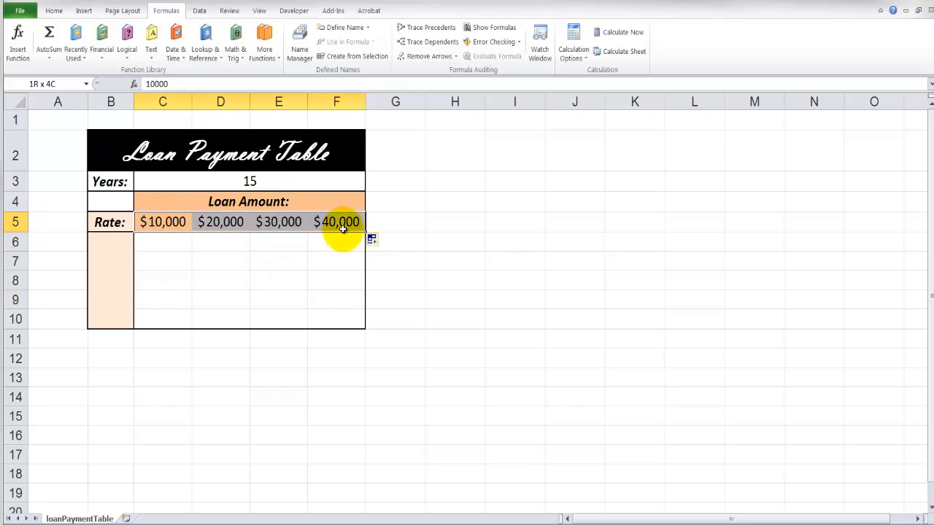
click(114, 236)
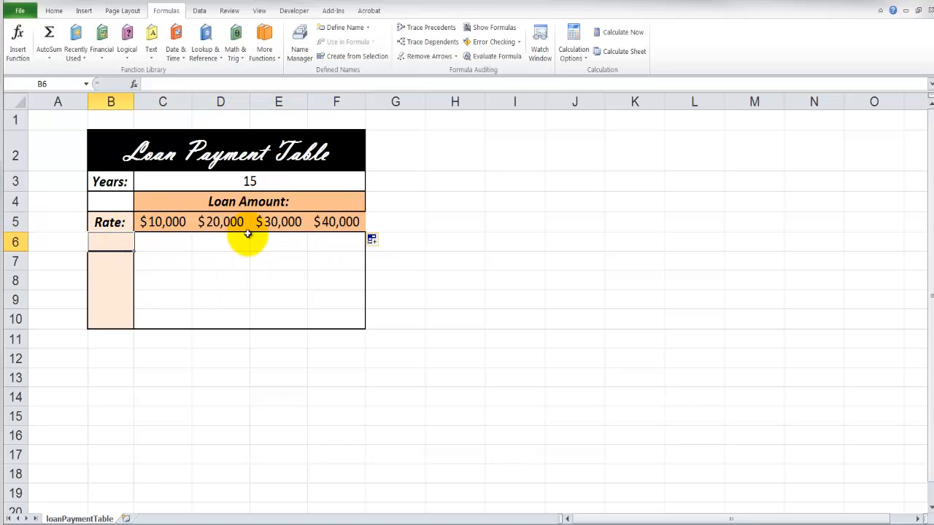
text(3%)
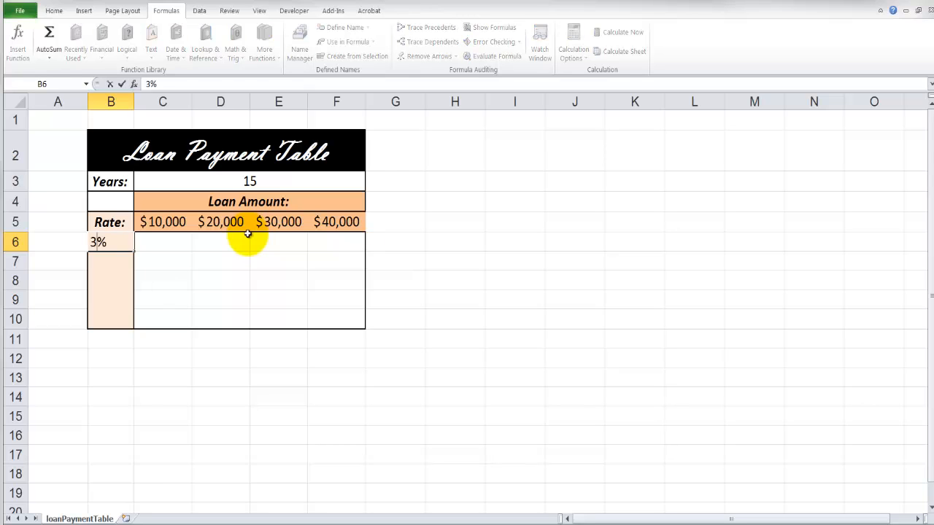
key(Return)
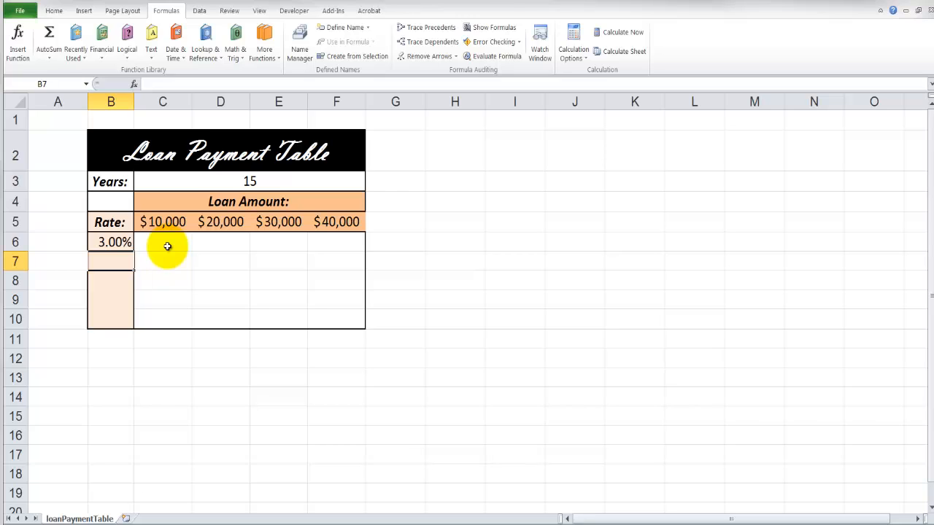
Enter the formula =B6+0.005 in cell B7 and fill it down to cell B10
text(=)
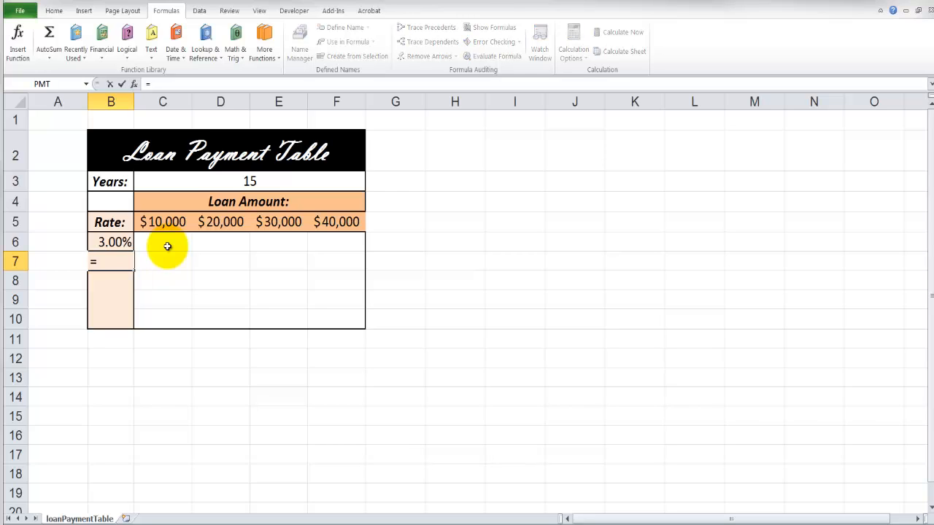
key(Up)
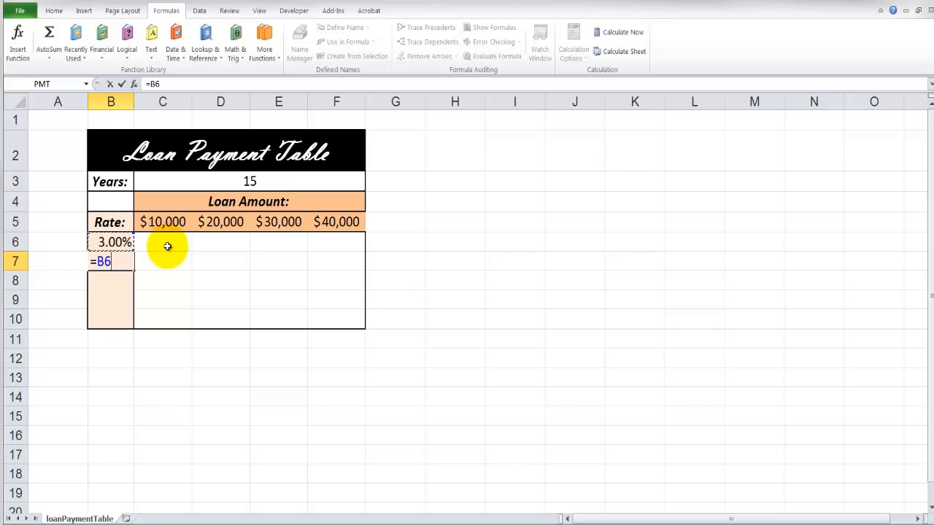
text(+0.9)
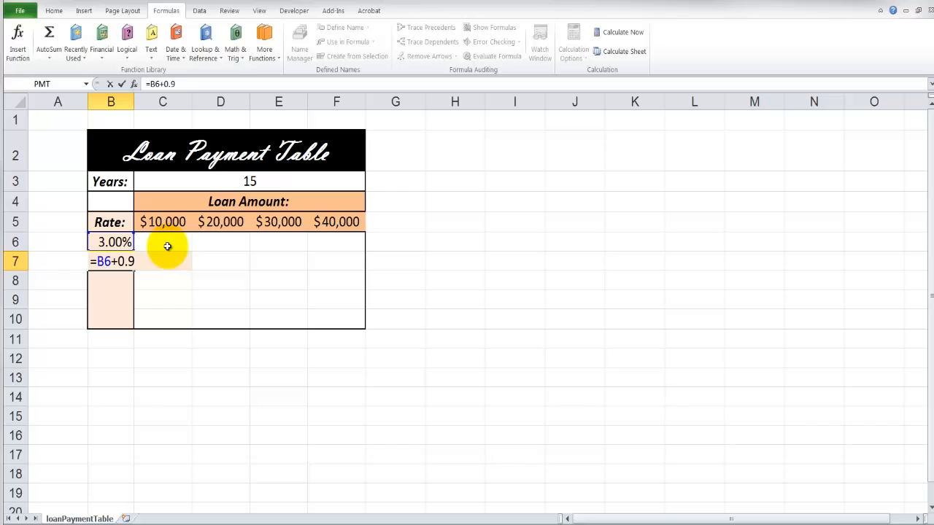
text(0)
key(Return)
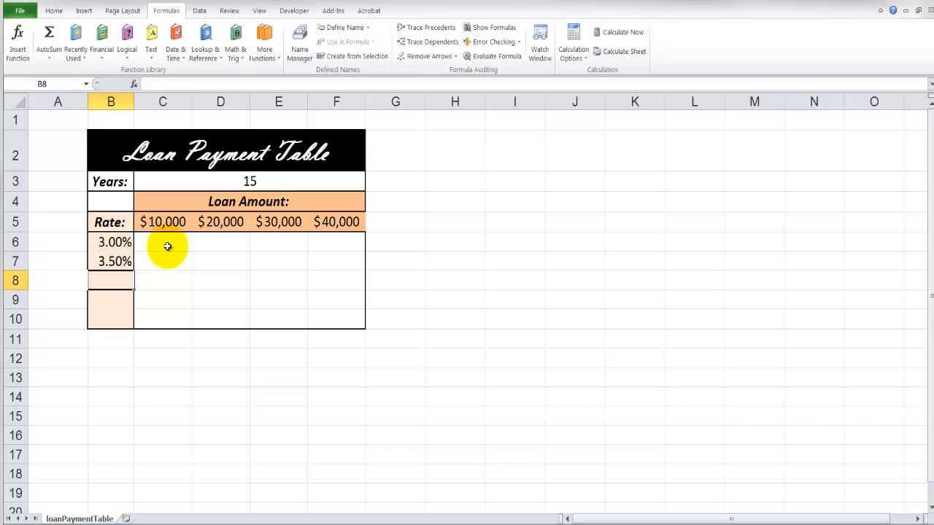
click(125, 260)
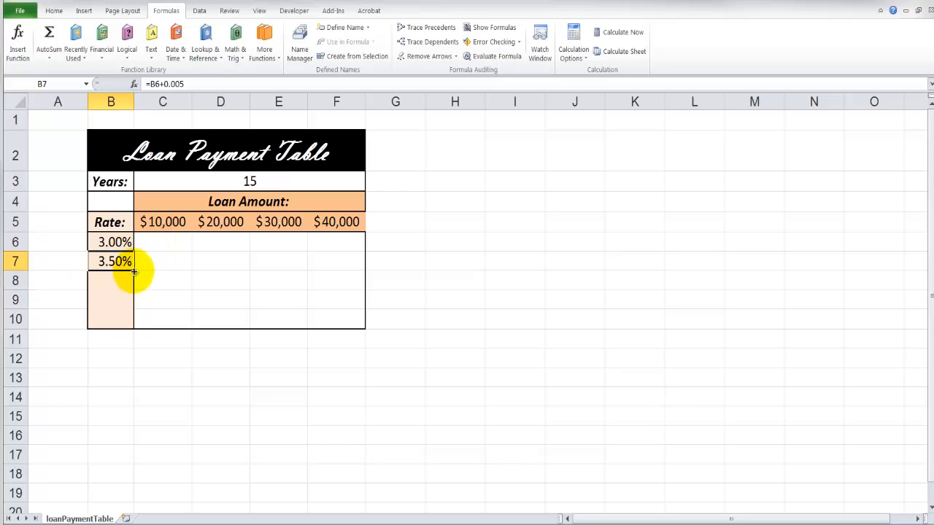
drag(133, 271, 134, 320)
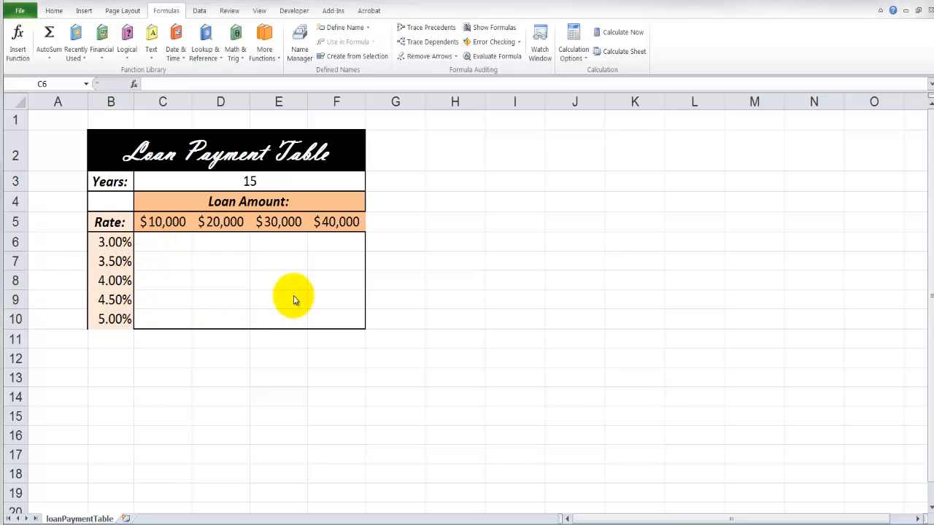
click(169, 242)
Outline the rate cells B6:B10 with a box border
drag(111, 242, 109, 312)
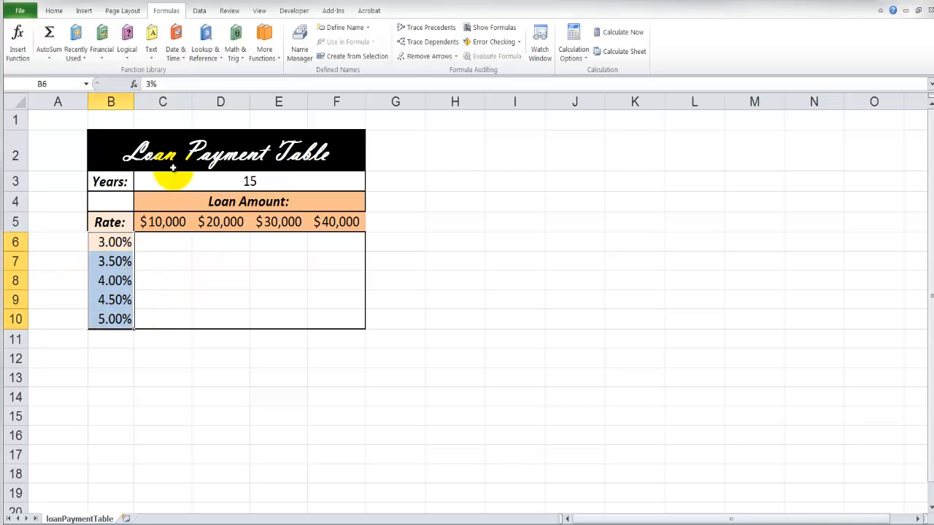
click(58, 10)
click(155, 51)
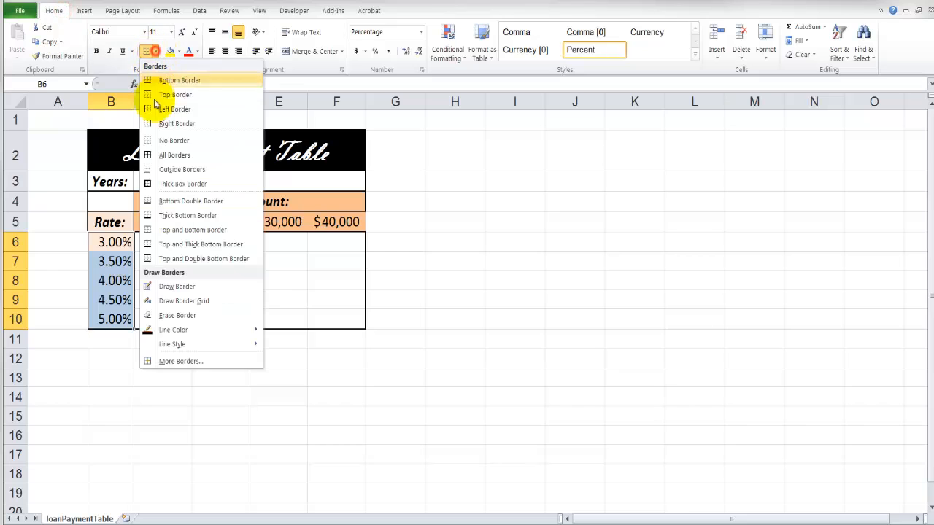
click(167, 182)
click(267, 260)
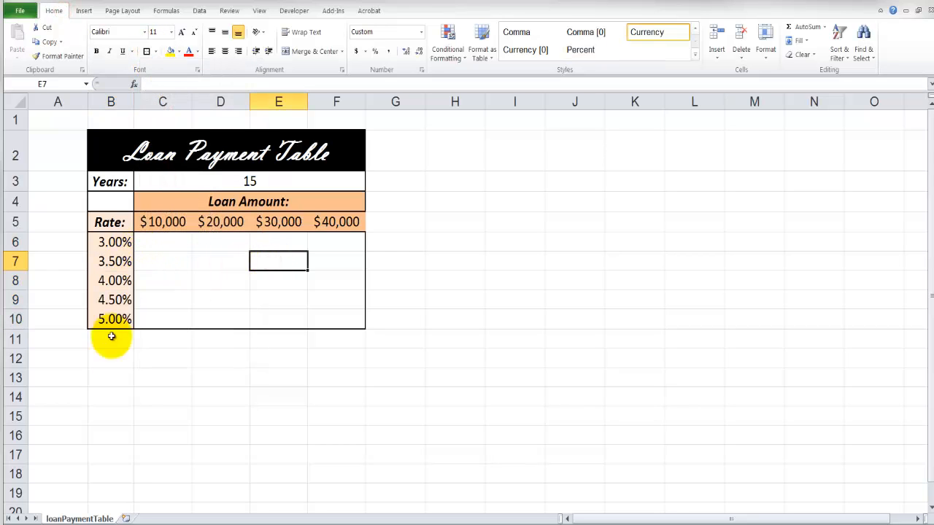
click(155, 241)
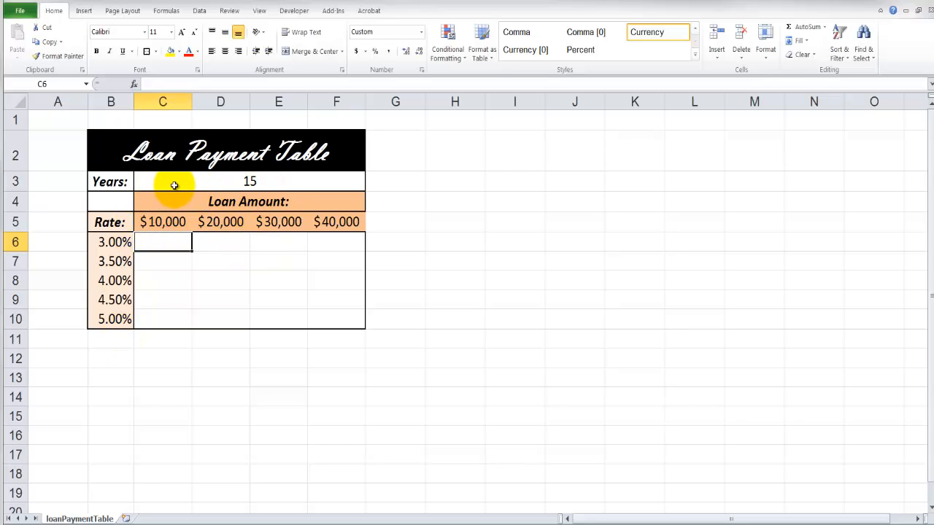
click(225, 203)
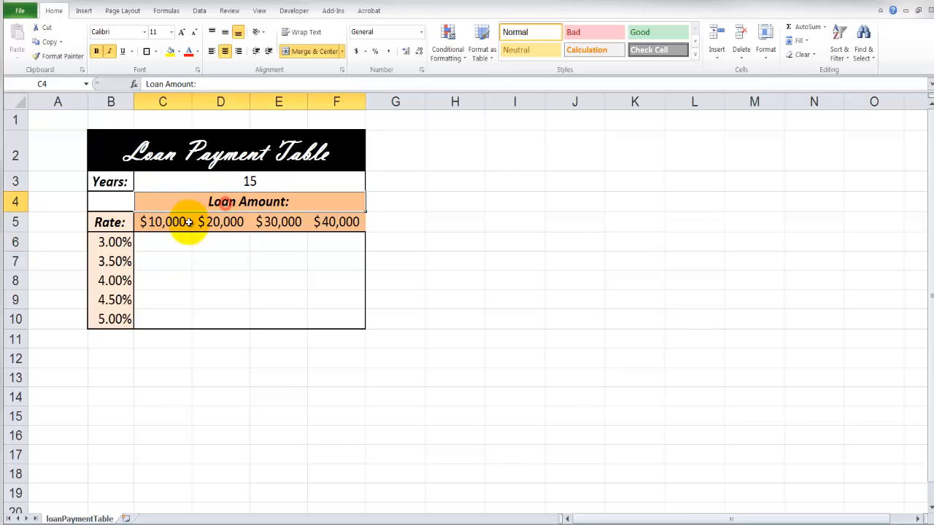
double_click(221, 203)
key(Escape)
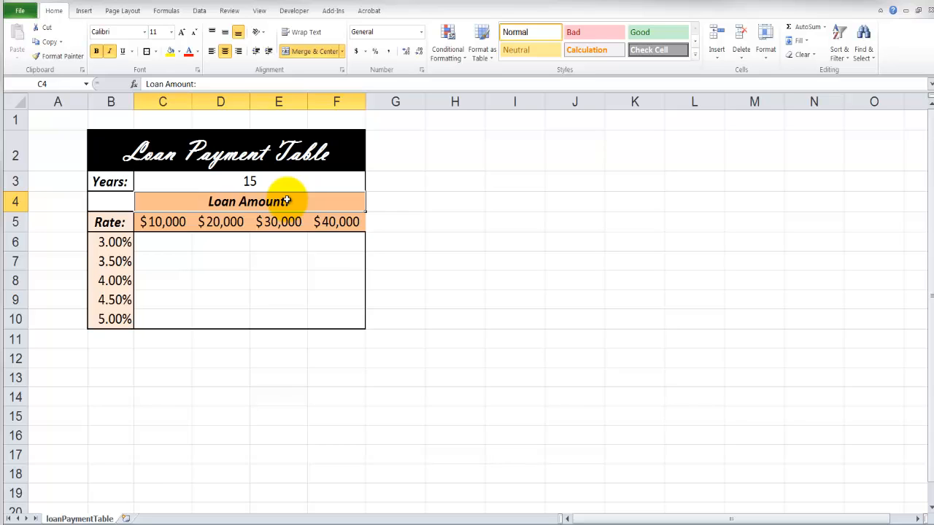
Change the rate heading in cell B5 to "Rate (yearly):" and widen column B to fit it
click(109, 222)
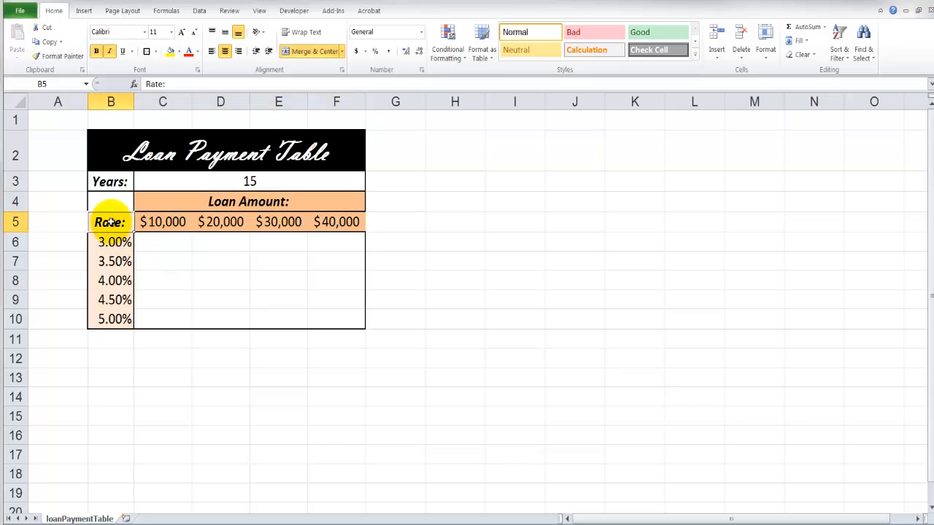
double_click(110, 221)
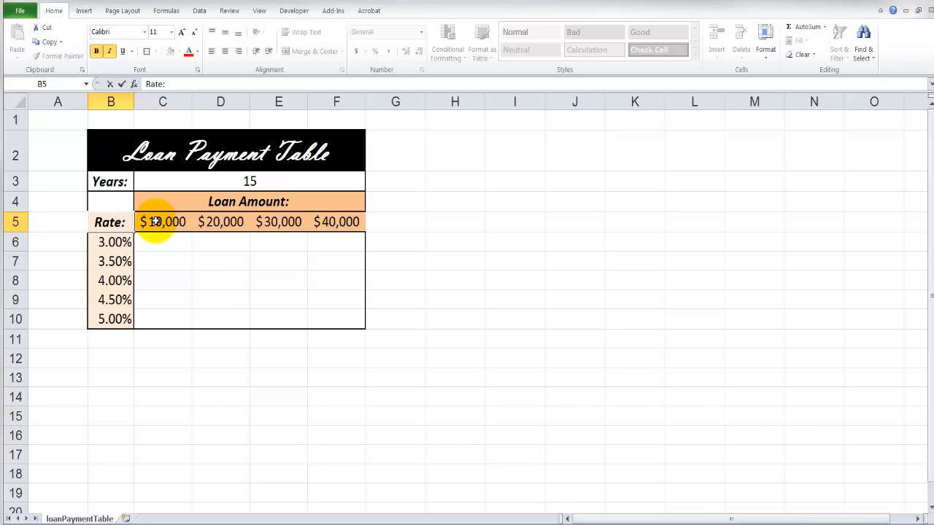
text(()
text(year)
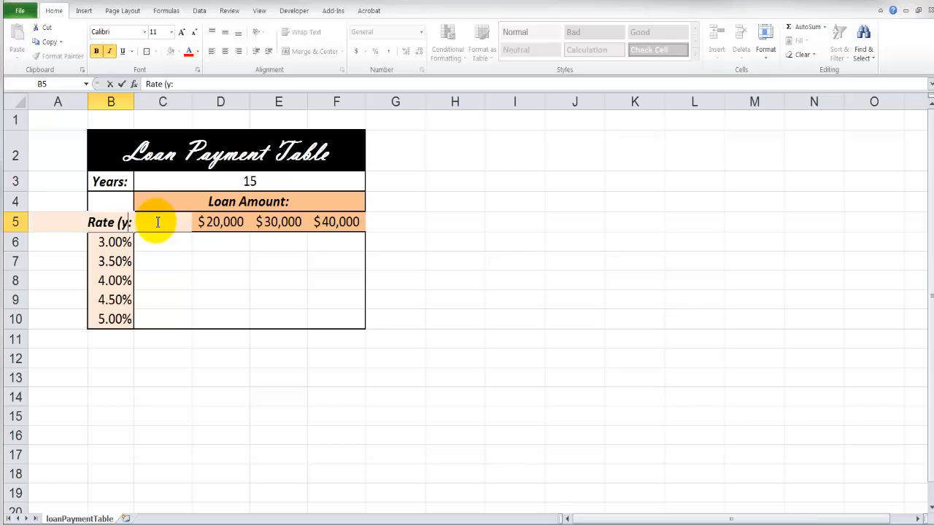
text(ly))
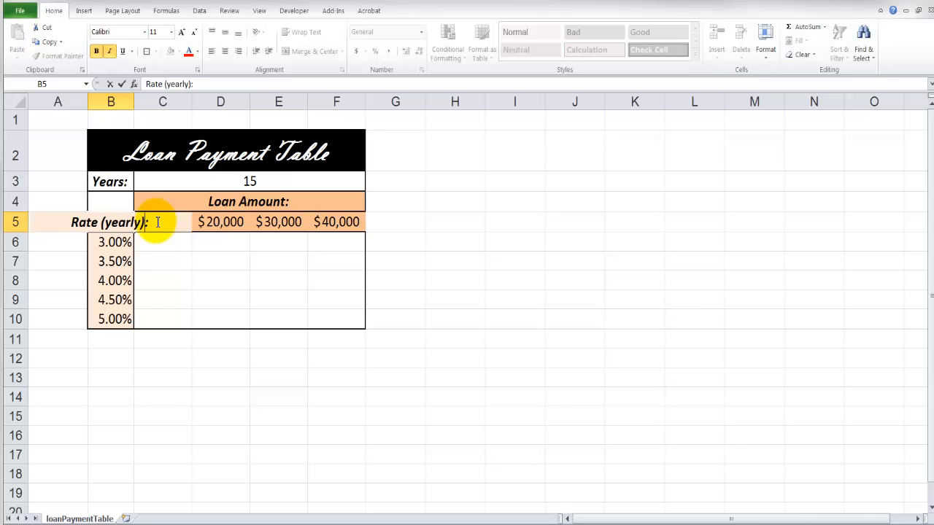
key(Return)
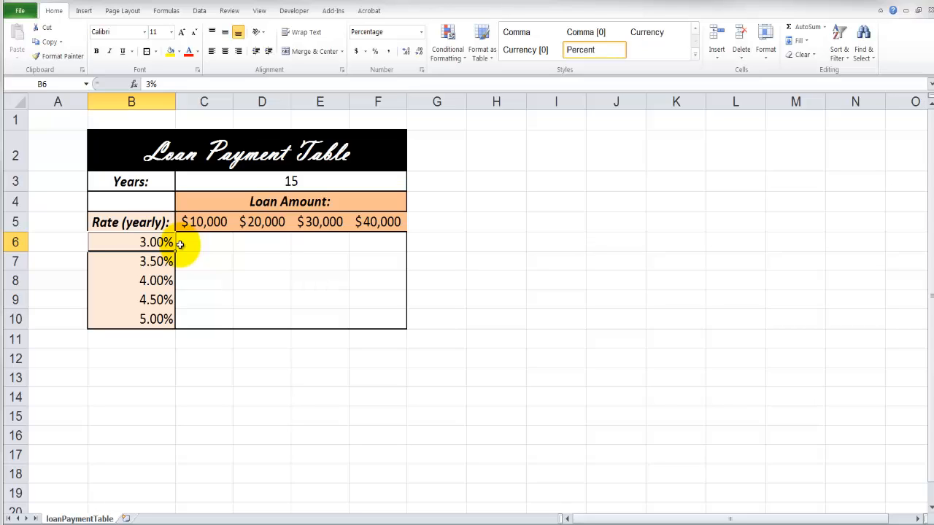
Add "(monthly)" to the end of the table title in cell B2 so it reads "Loan Payment Table (monthly)"
click(191, 156)
double_click(337, 151)
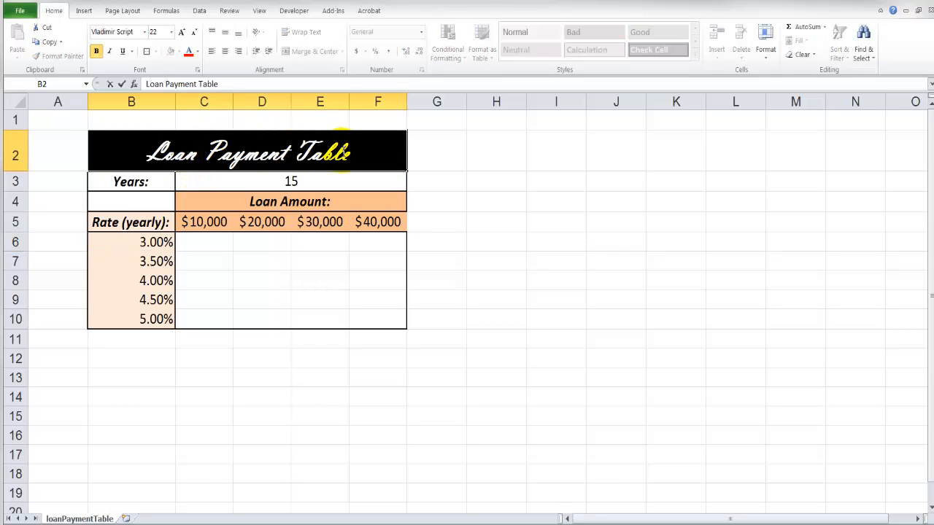
key(ctrl+Right)
key(ctrl+Right)
key(ctrl+Left)
key(ctrl+Left)
key(ctrl+Left)
key(ctrl+Right)
key(ctrl+Right)
key(ctrl+Right)
text((mon)
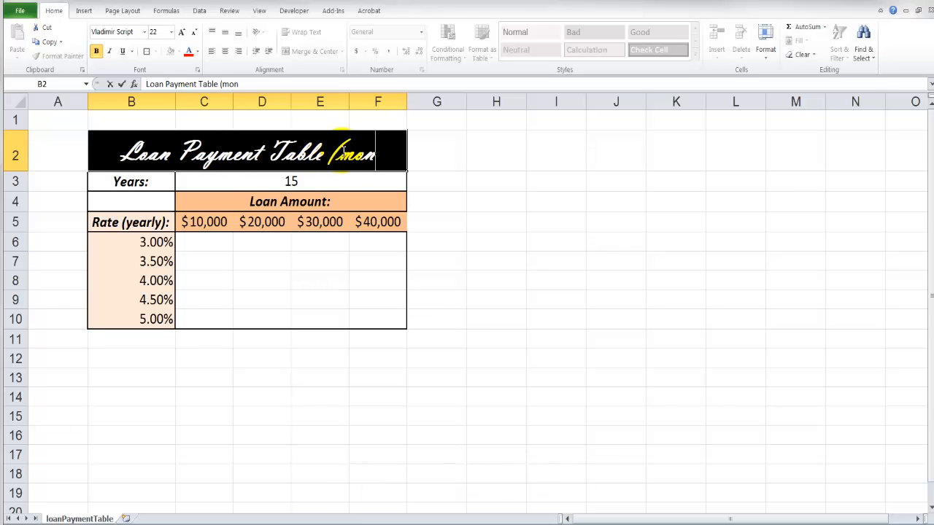
text(thly))
key(Return)
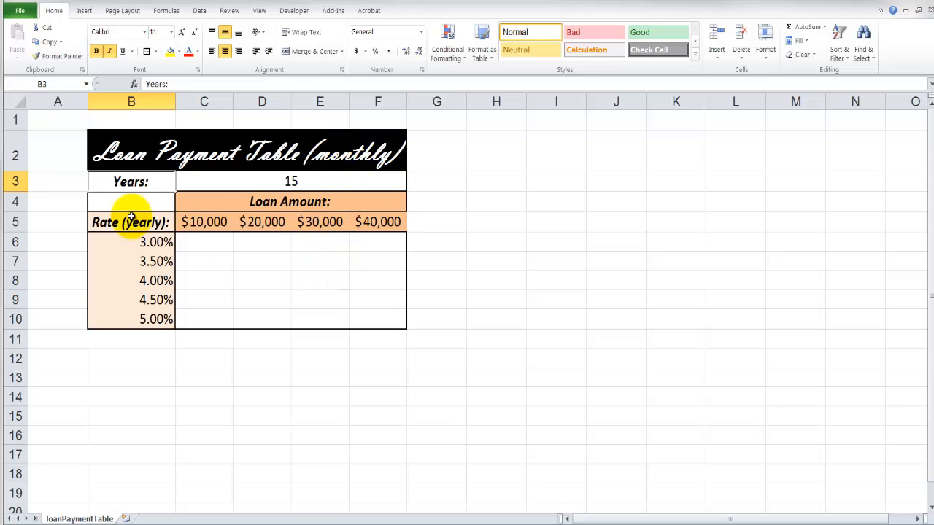
Insert a blank row above the Loan Amount heading row, at row 4
click(14, 202)
right_click(15, 202)
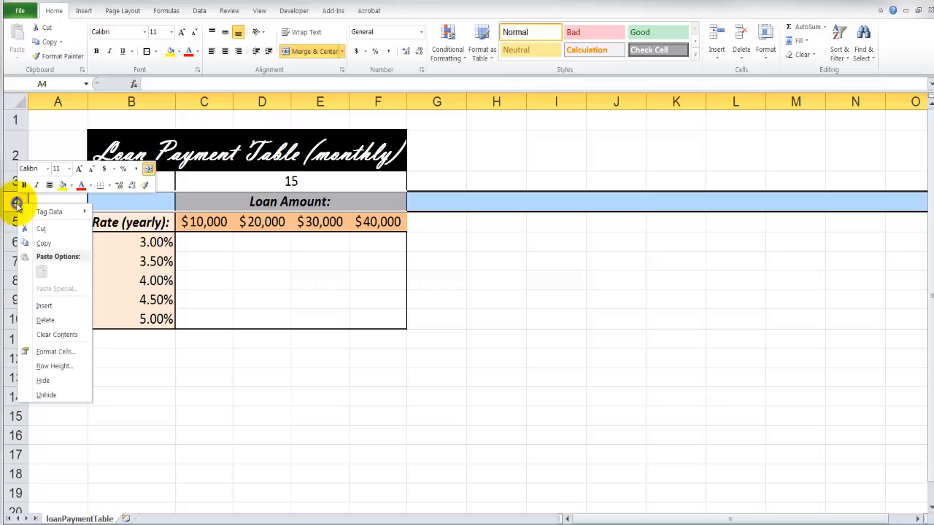
click(45, 306)
Label the new row "Total Months:" in cell B4
click(139, 200)
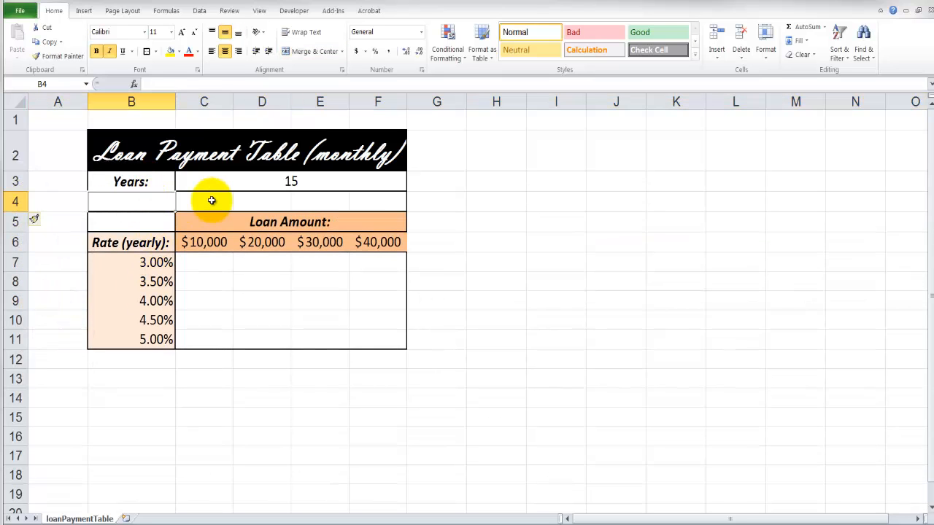
text(Tota)
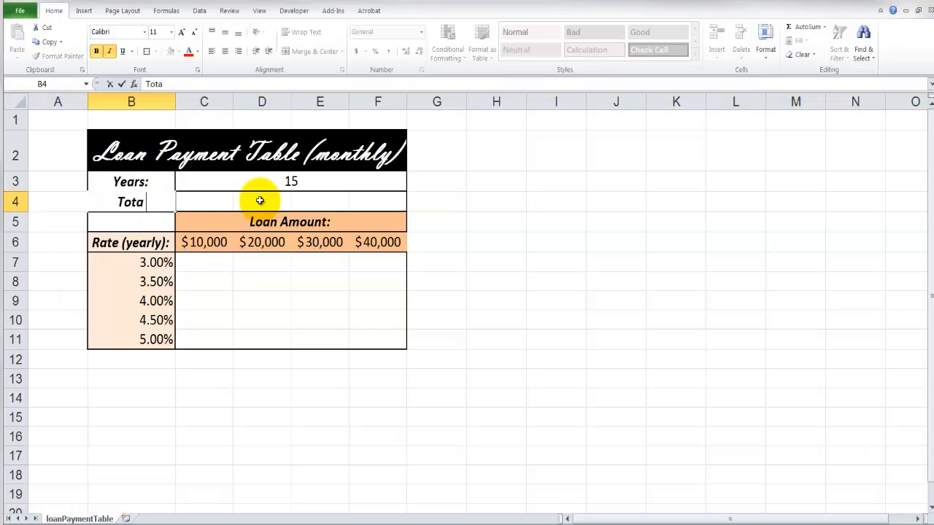
text(l Months:)
key(Tab)
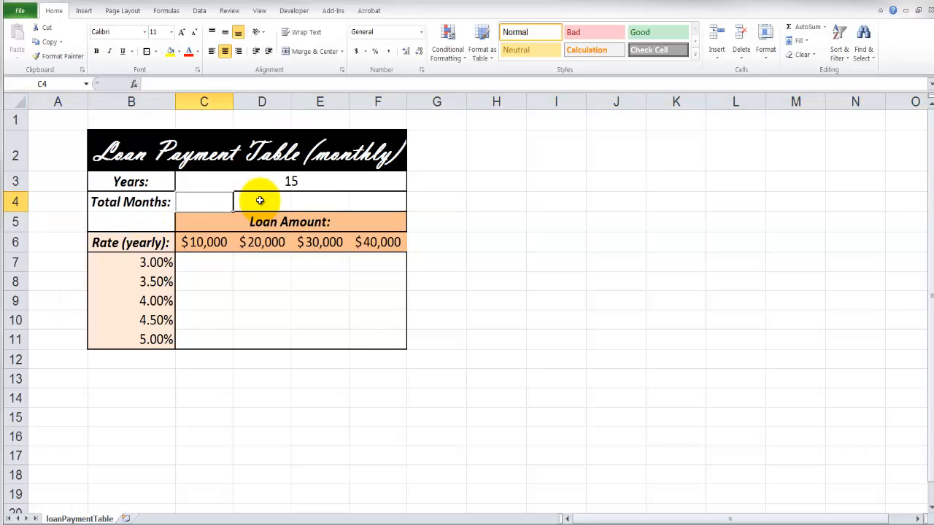
Merge and center cells C4:F4 beside the Total Months label
drag(219, 200, 383, 202)
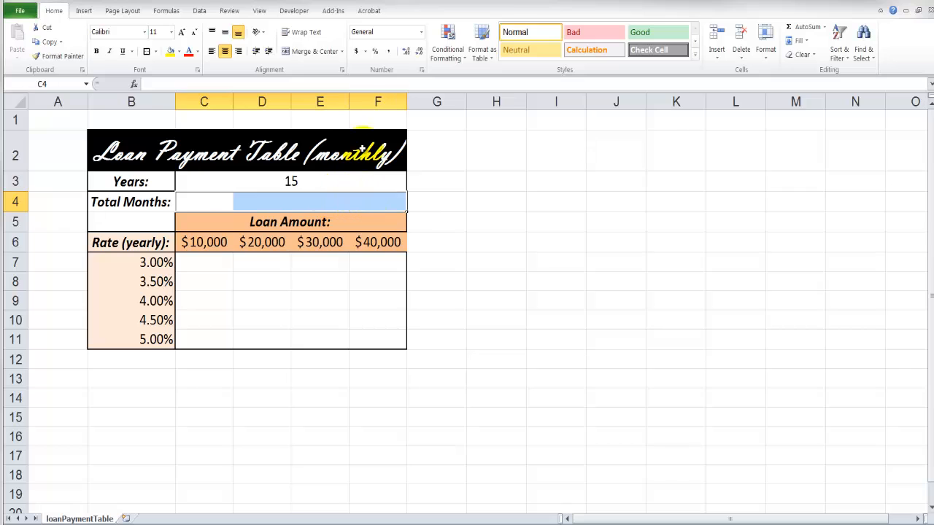
click(321, 51)
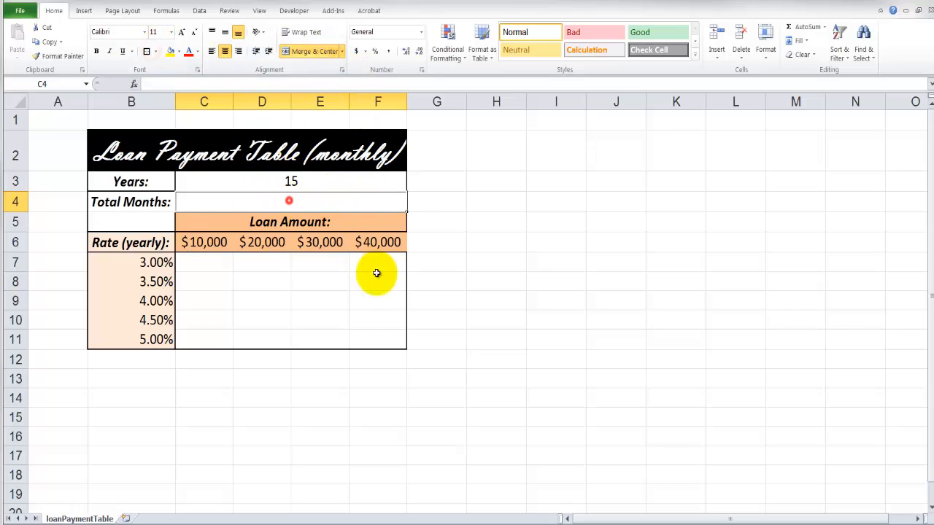
click(470, 231)
Enter the formula =C3*12 in the merged Total Months cell C4 and select payment cell C7
click(343, 208)
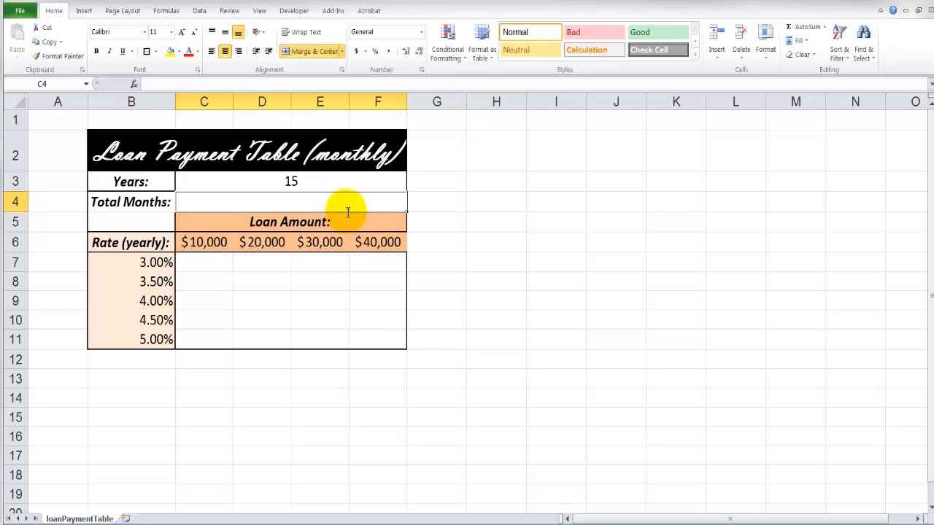
text(=)
key(Up)
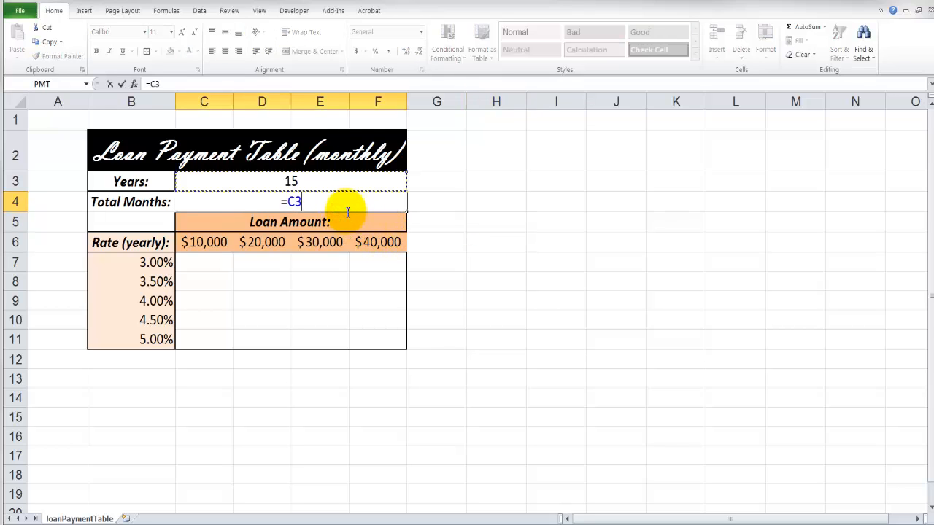
text(*)
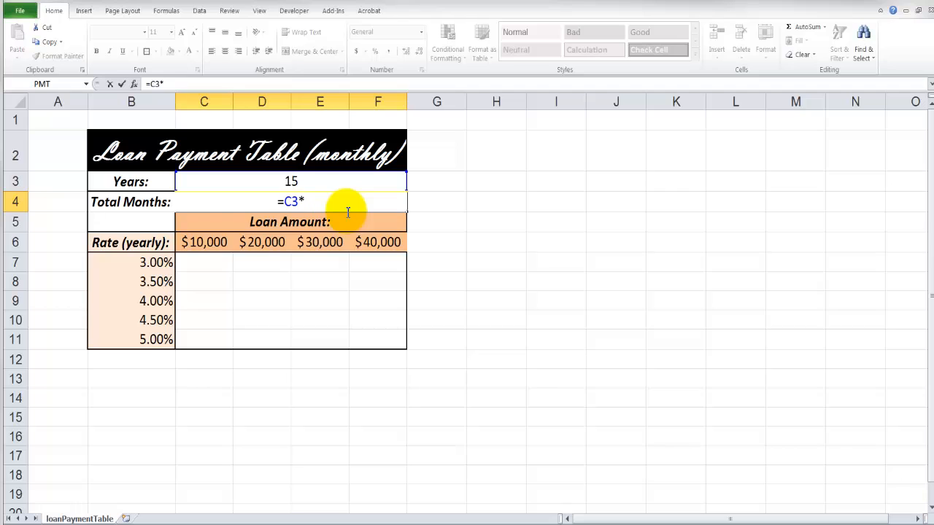
text(12)
key(Return)
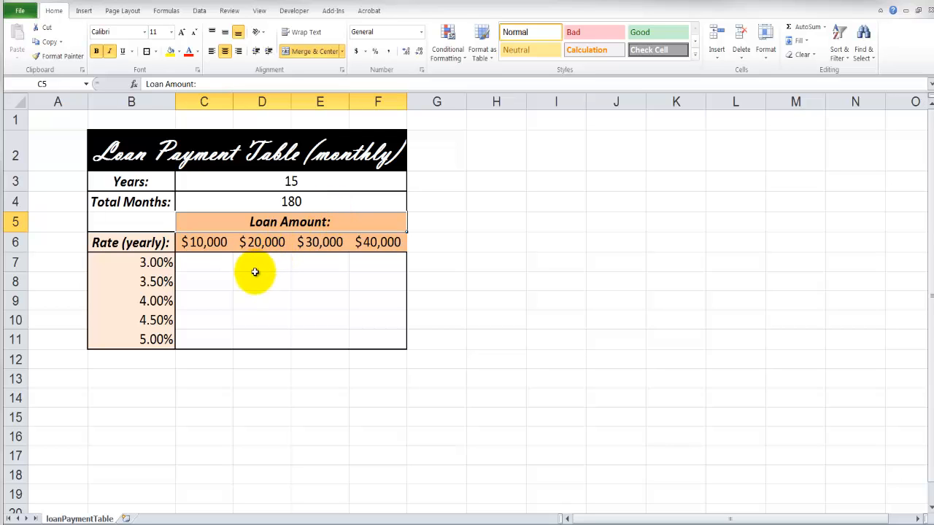
click(222, 261)
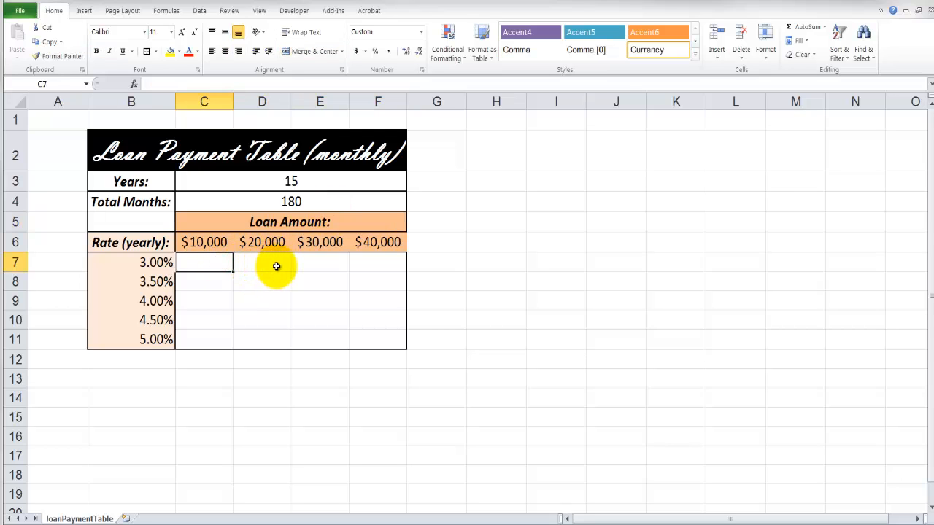
Enter the formula =PMT(B7/12,C4,C6) in payment cell C7
text(=pmt)
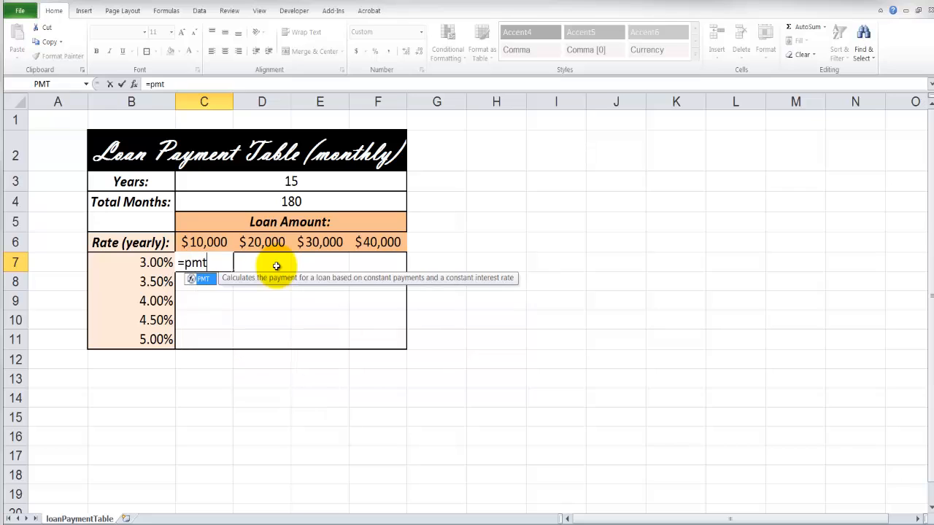
text(()
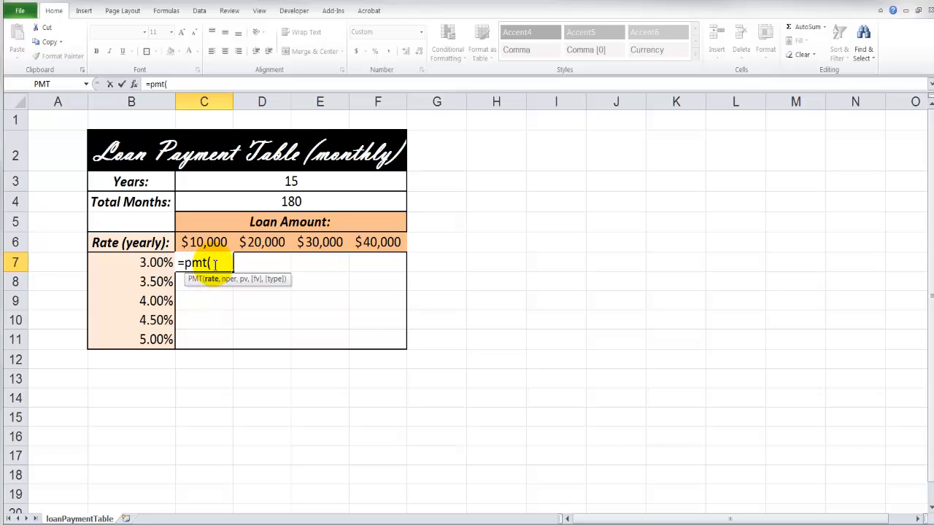
click(143, 264)
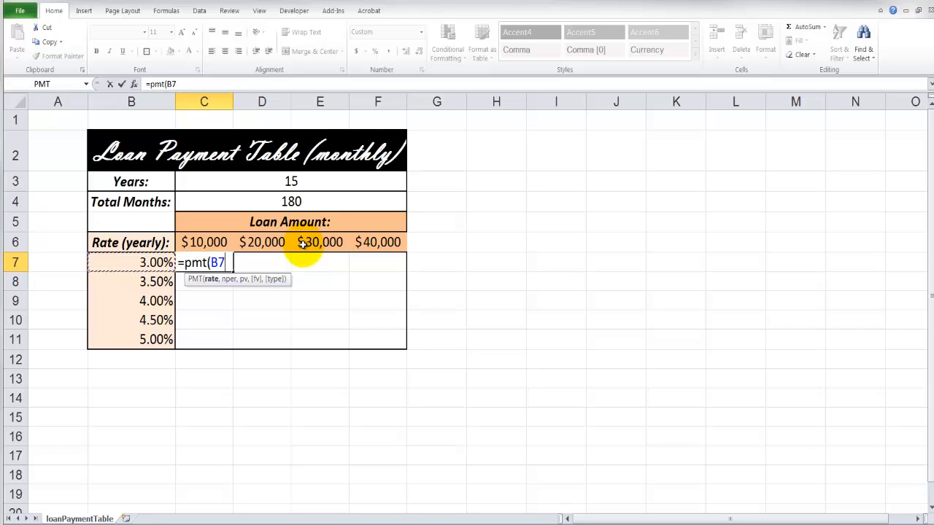
text(/12,)
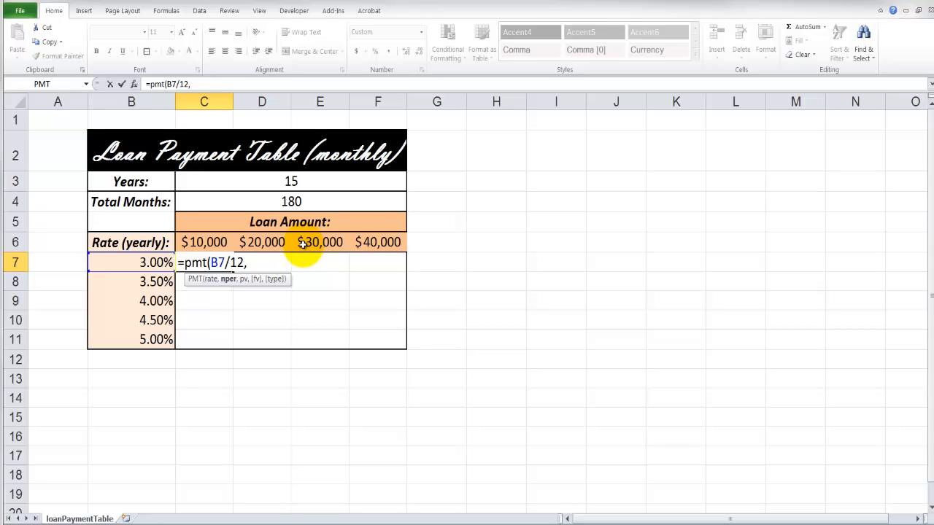
click(309, 201)
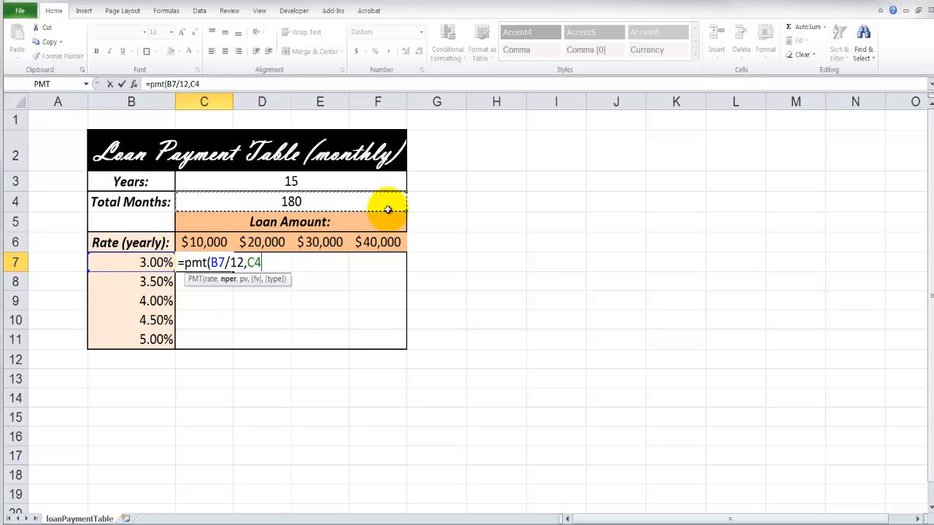
text(,)
click(208, 242)
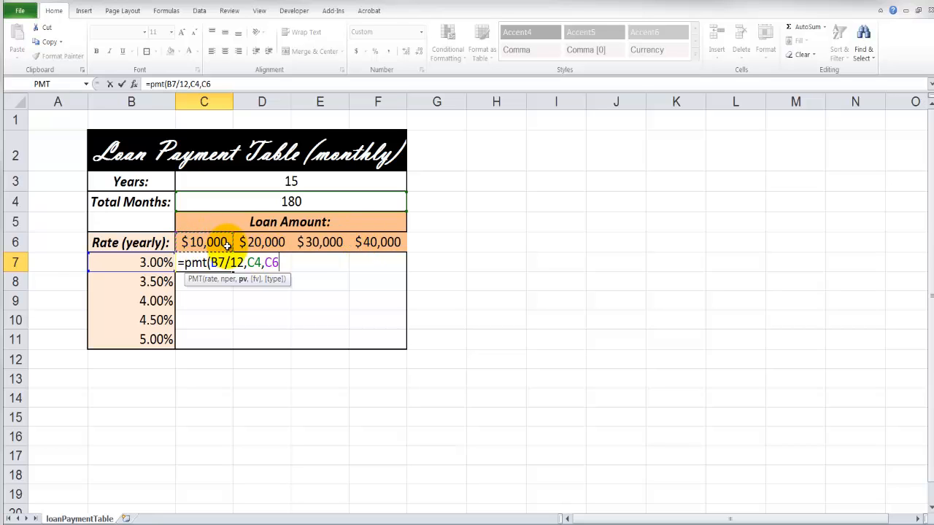
text())
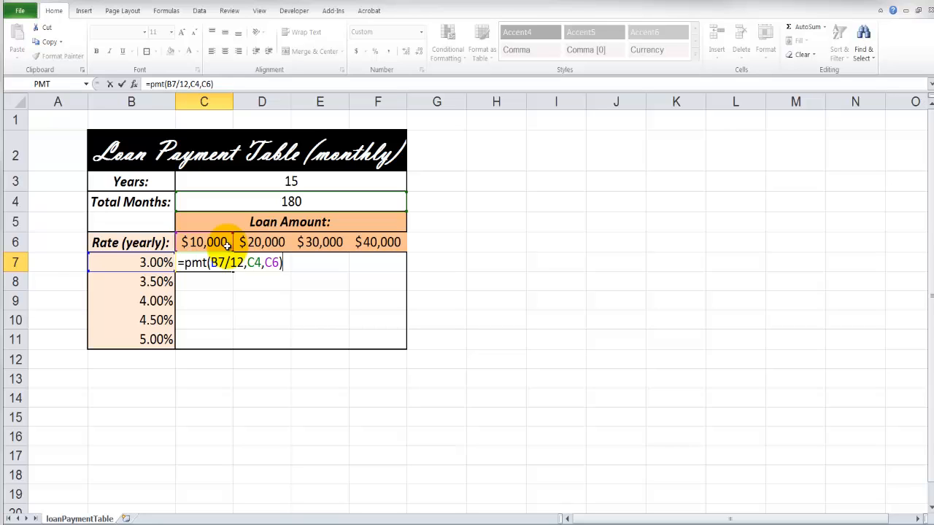
key(Return)
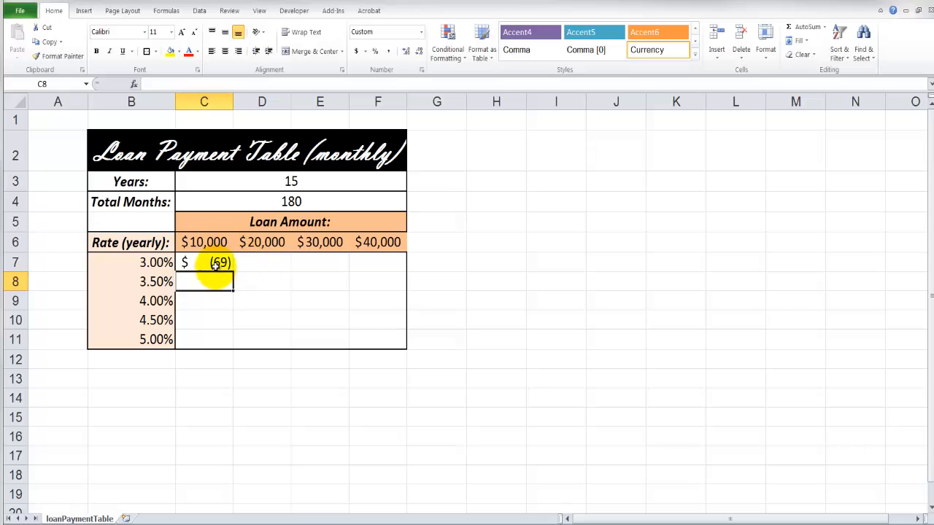
Apply the Accounting number format with a dollar sign to the payment range C7:F11
click(211, 262)
drag(230, 264, 371, 329)
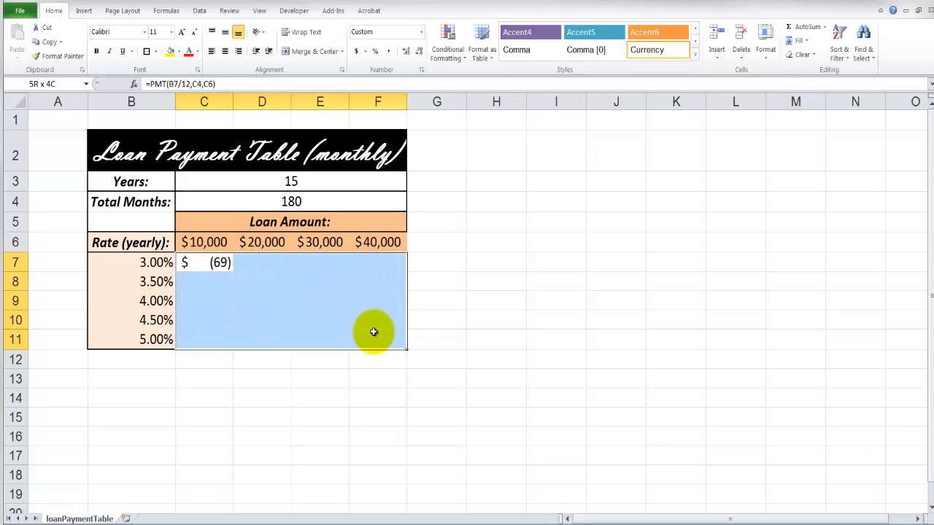
click(357, 52)
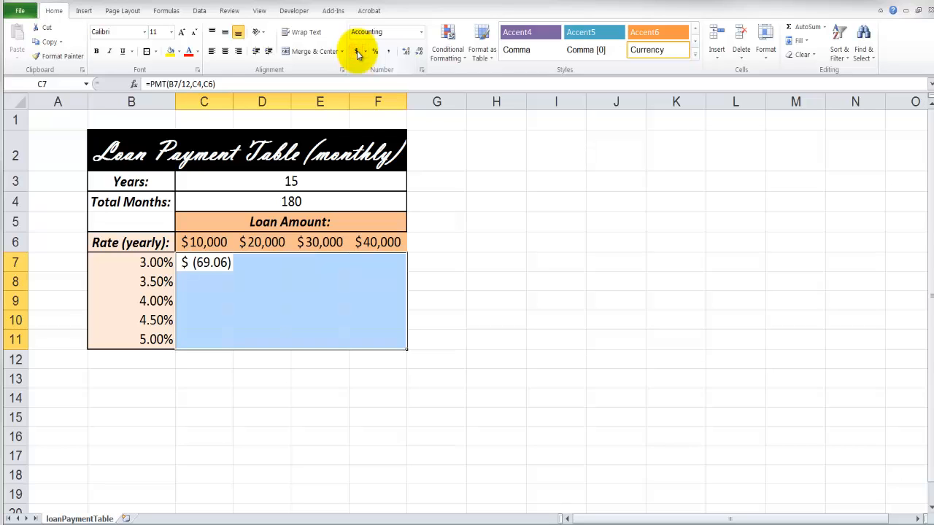
Multiply the payment formula in C7 by -1 so it reads =-1*PMT(B7/12,C4,C6)
click(208, 261)
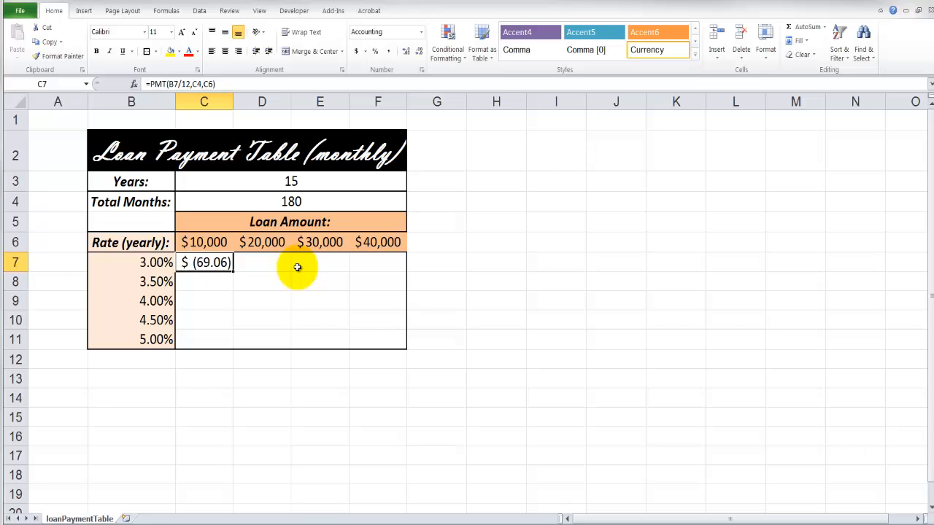
double_click(206, 262)
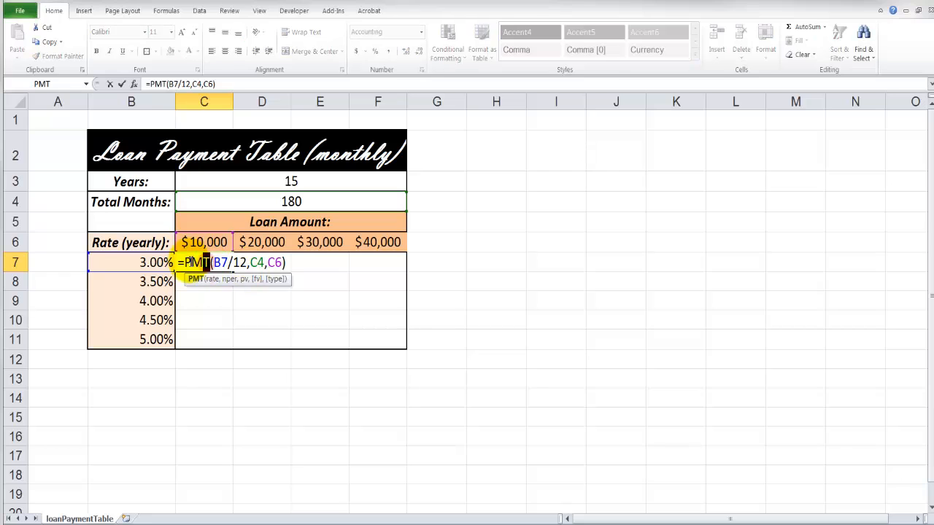
click(183, 260)
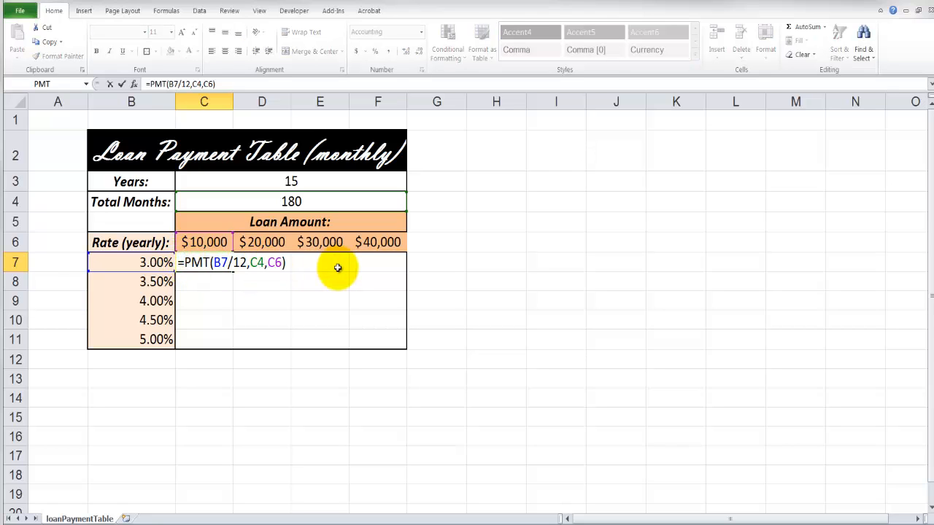
text(-1*)
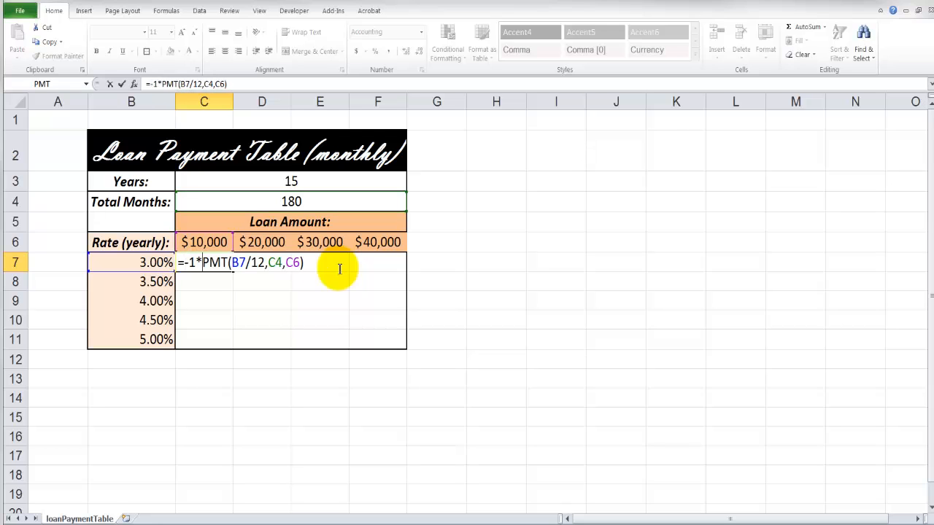
key(Return)
Try to fill the C7 formula across to F7 and check the cell references copied into F7
click(211, 263)
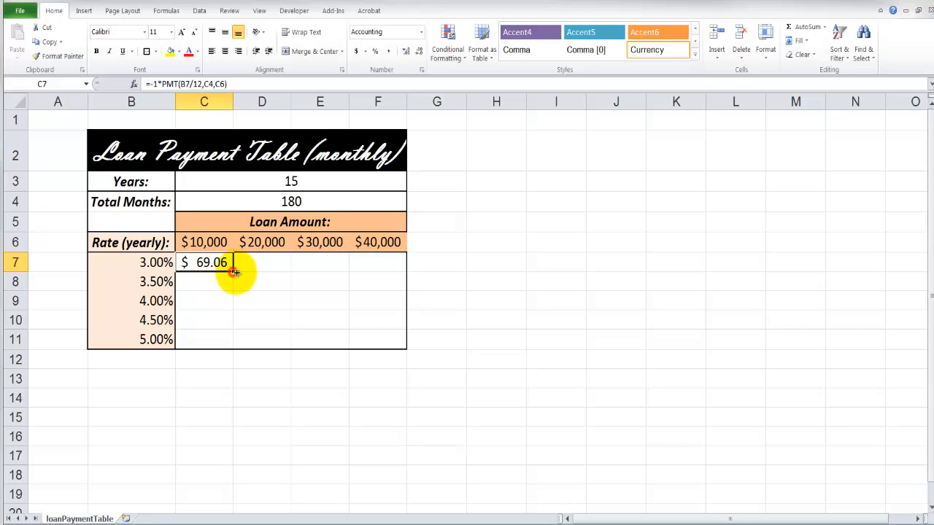
drag(235, 272, 394, 273)
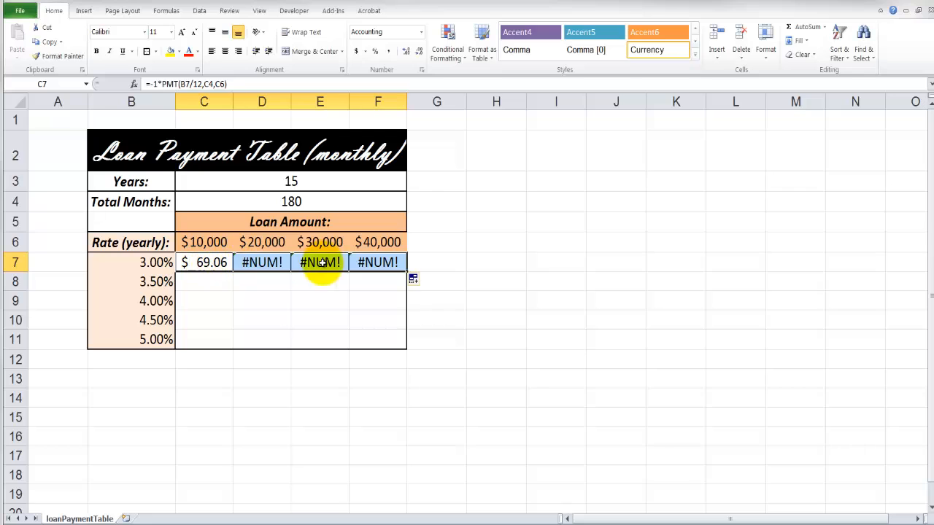
double_click(368, 264)
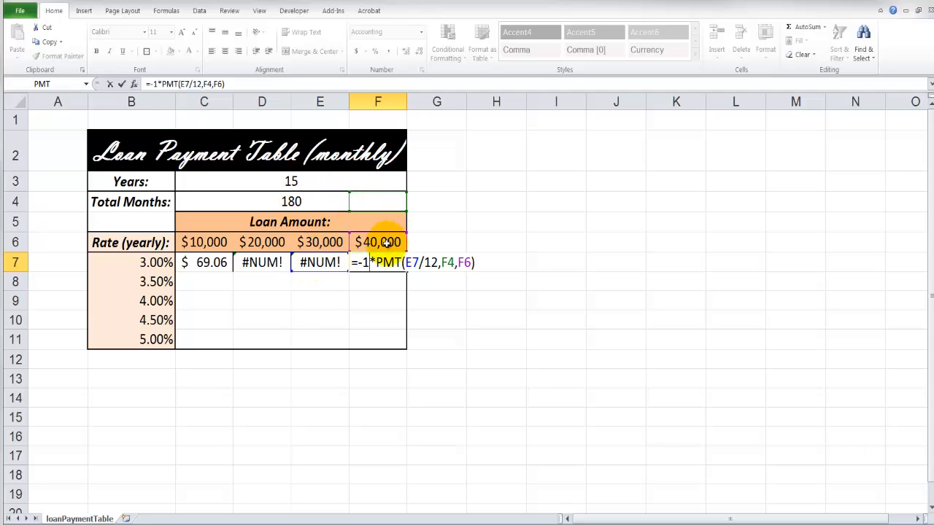
key(ctrl+Return)
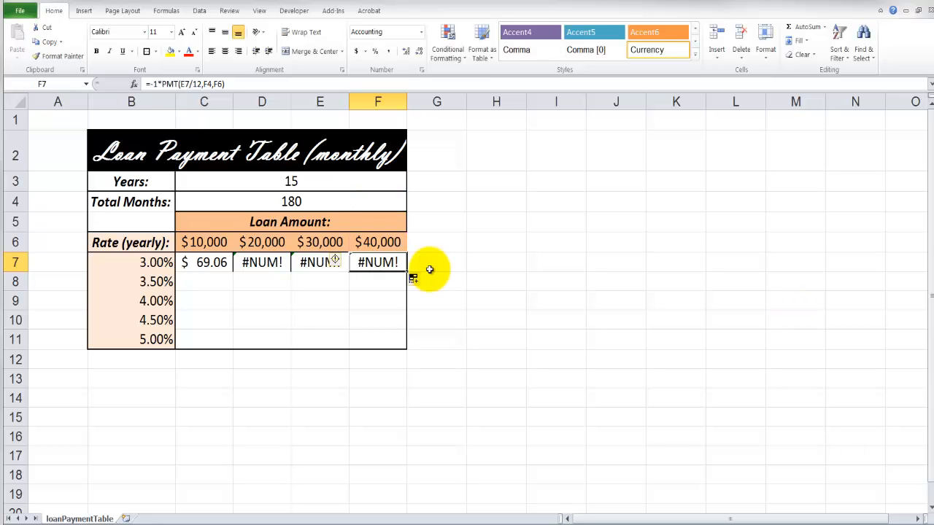
Anchor the references in the C7 payment formula so it reads =-1*PMT($B7/12,$C$4,C$6)
click(208, 263)
double_click(209, 263)
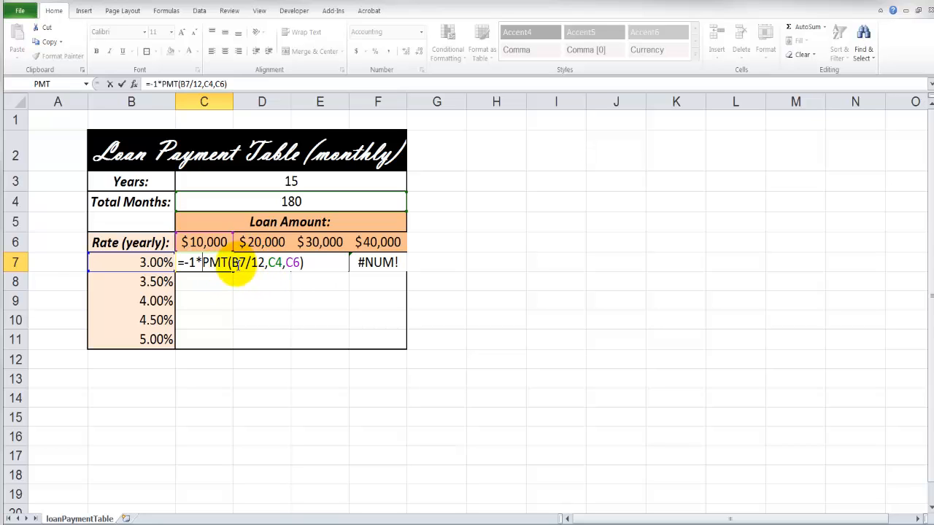
drag(231, 263, 242, 263)
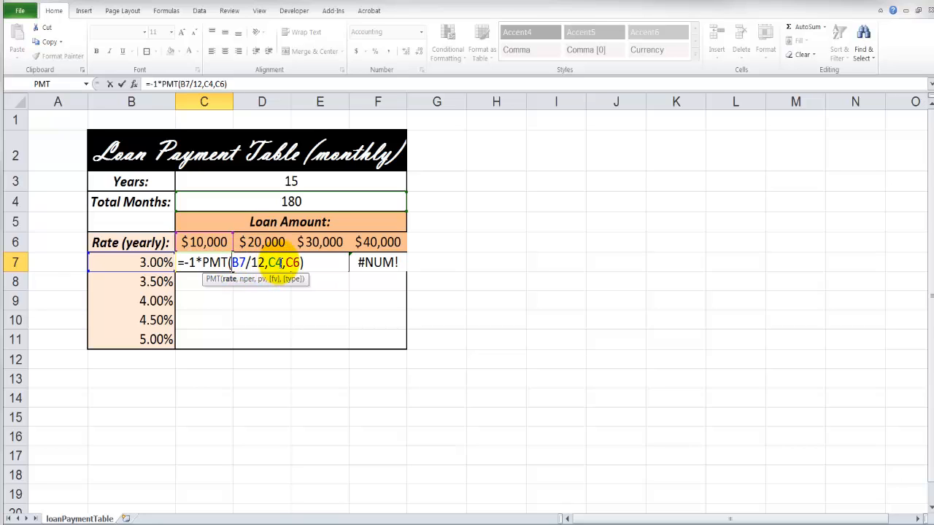
text($)
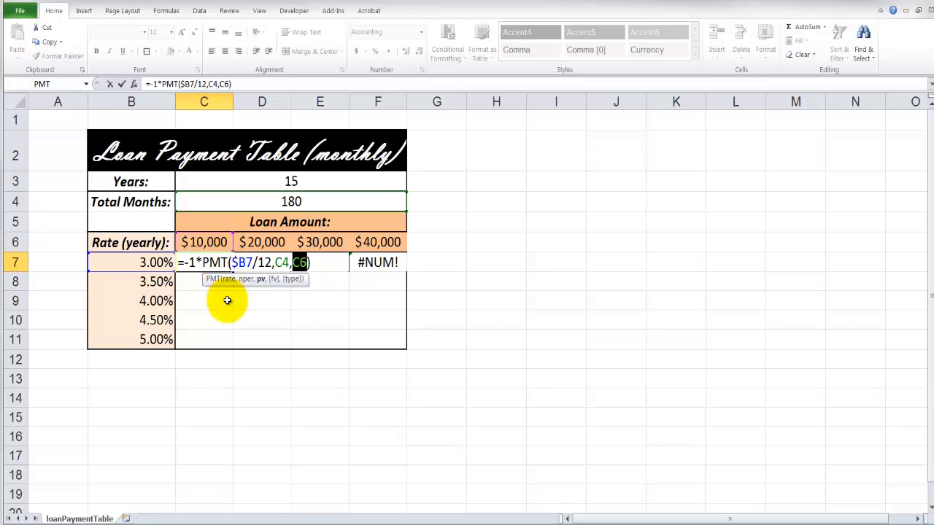
click(305, 263)
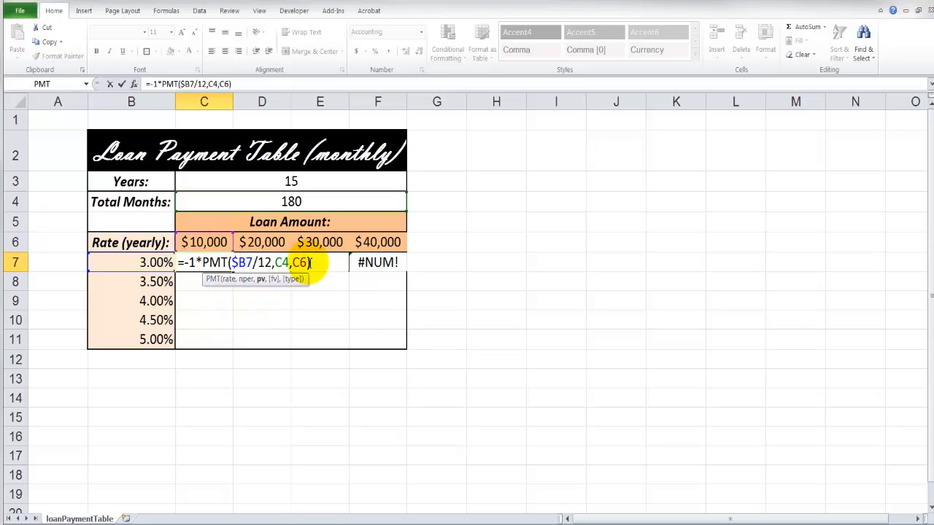
key(F4)
key(F4)
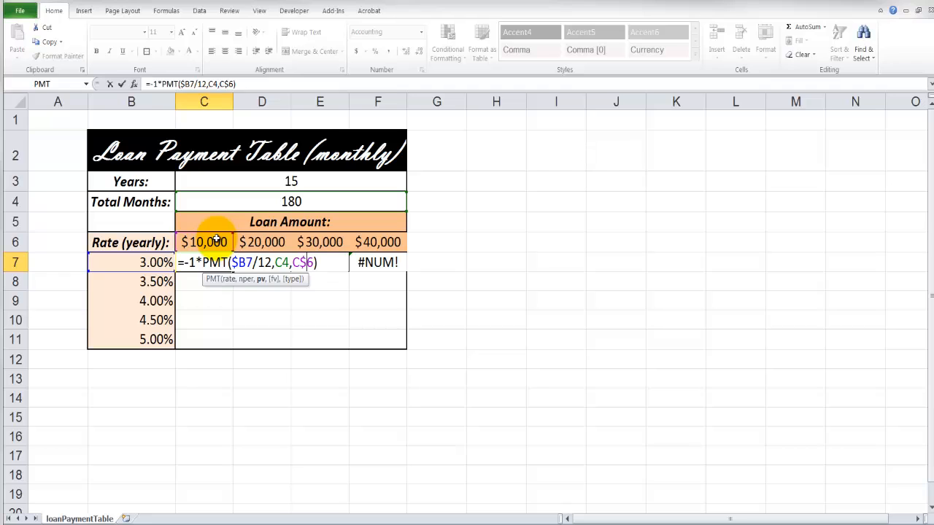
click(281, 264)
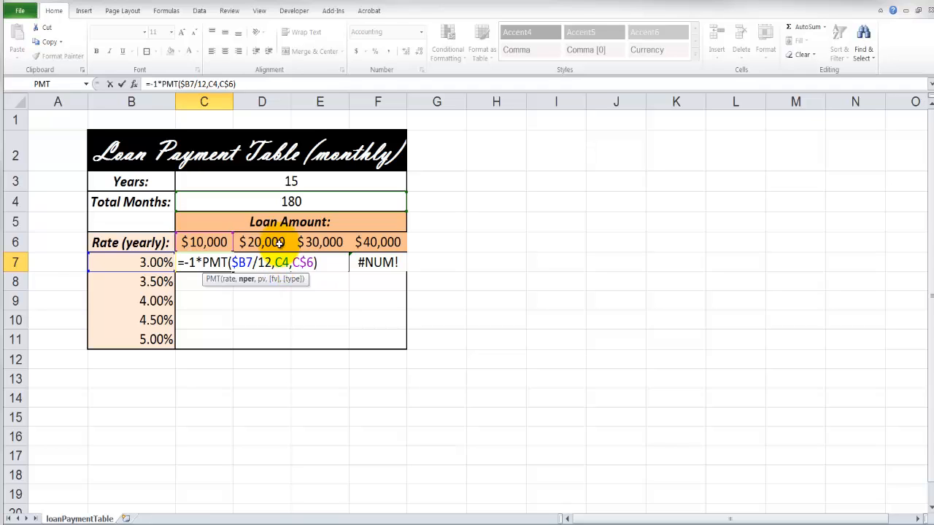
text($)
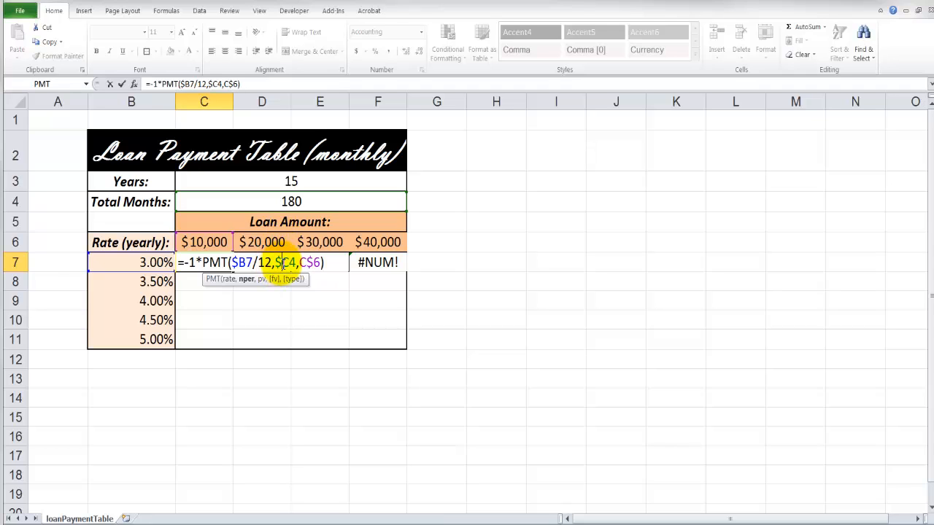
click(289, 262)
text($)
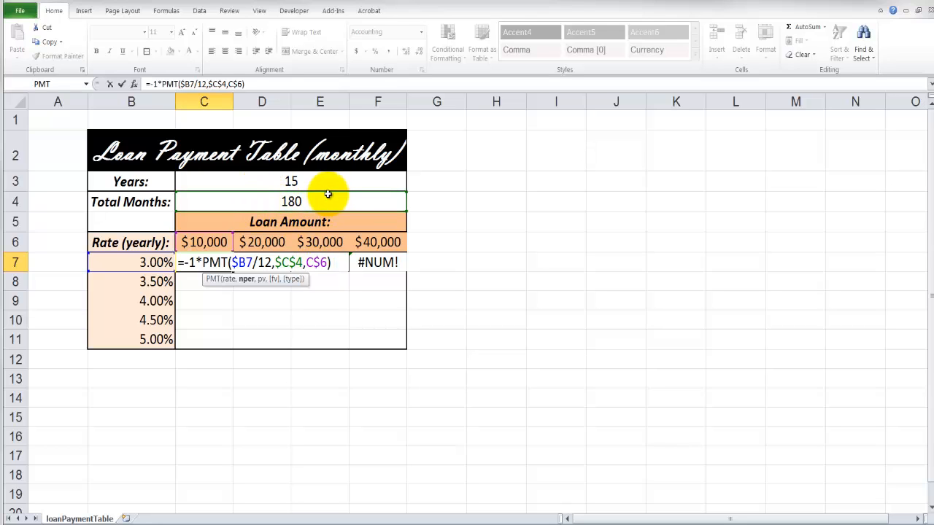
key(Return)
Fill the C7 payment formula across to column F and down through row 11
click(209, 264)
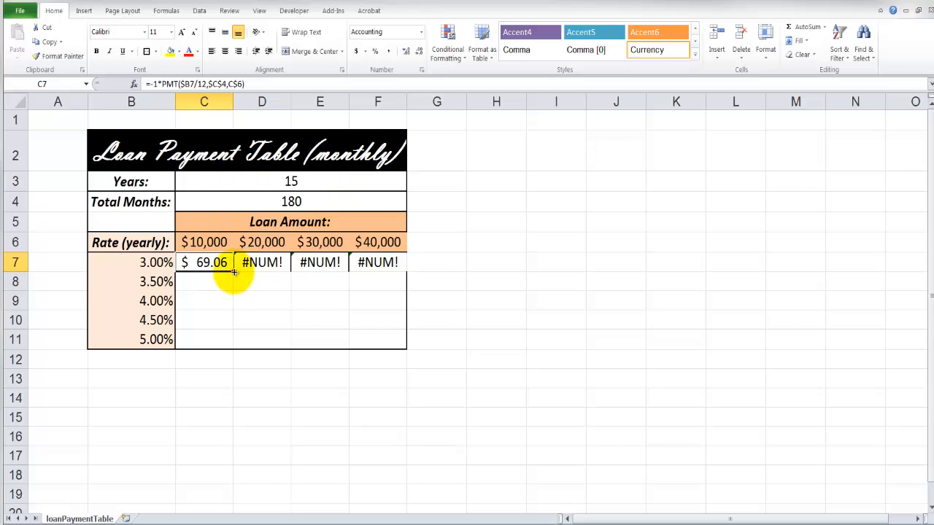
drag(234, 272, 398, 267)
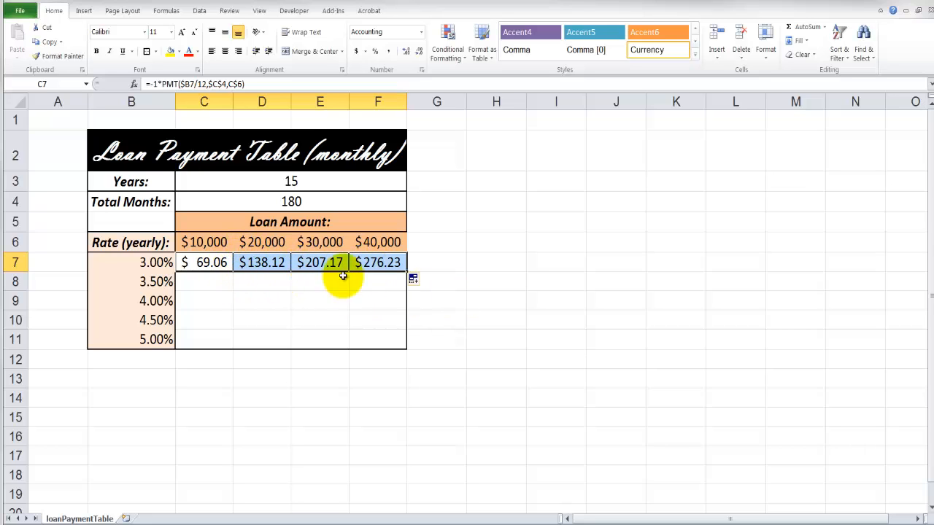
drag(407, 270, 411, 341)
click(235, 375)
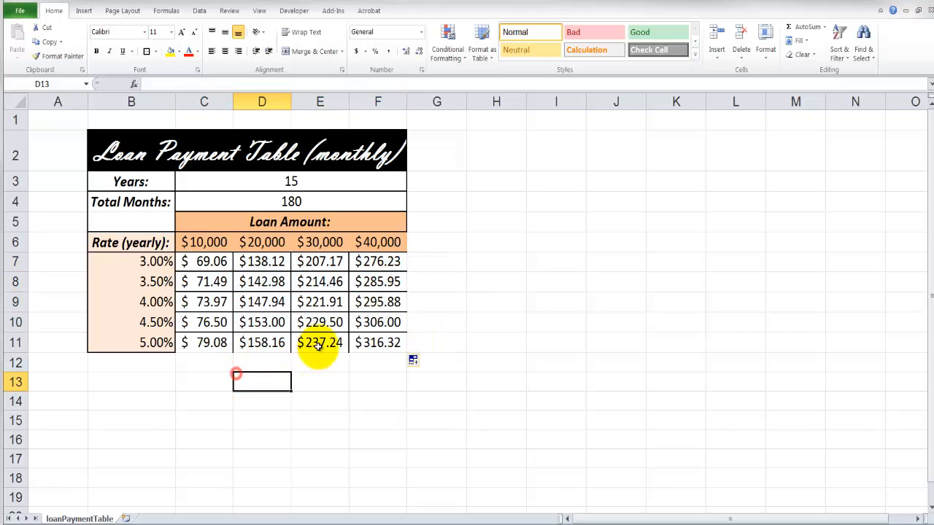
Check the cell references of the filled payment formula in F11
drag(202, 260, 372, 350)
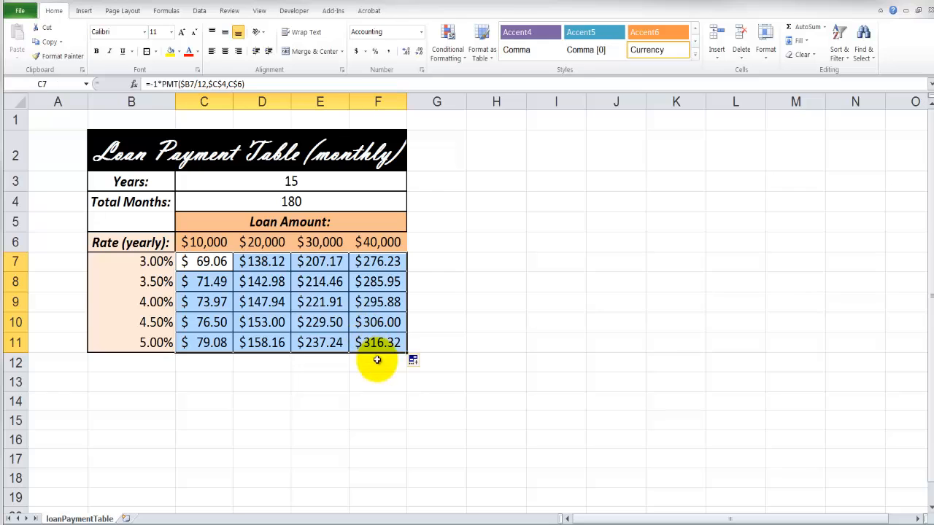
double_click(377, 342)
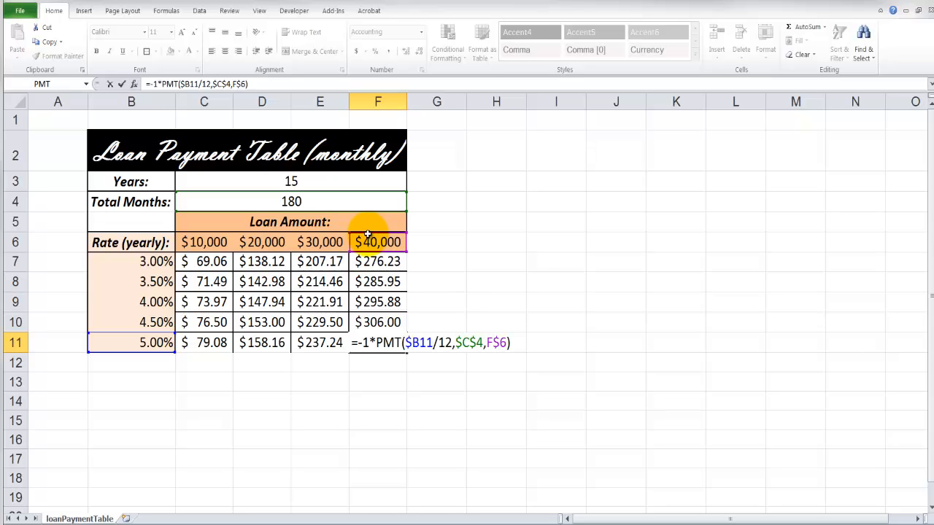
key(Return)
Remove all borders from the payment cells C7:F11
click(223, 261)
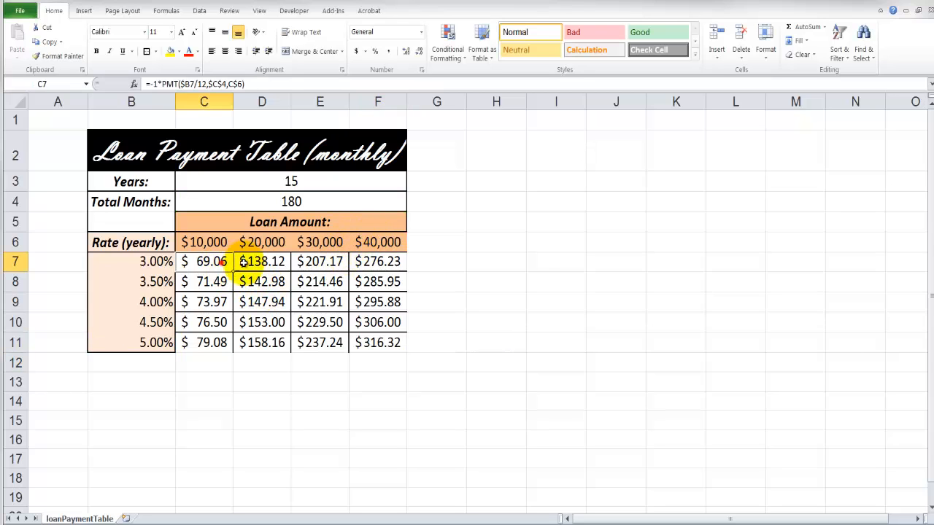
drag(243, 262, 379, 339)
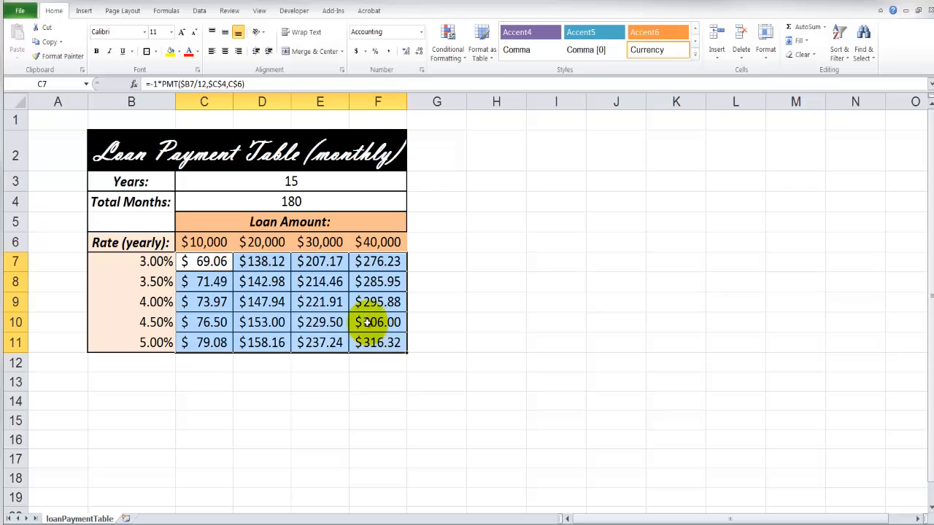
click(156, 51)
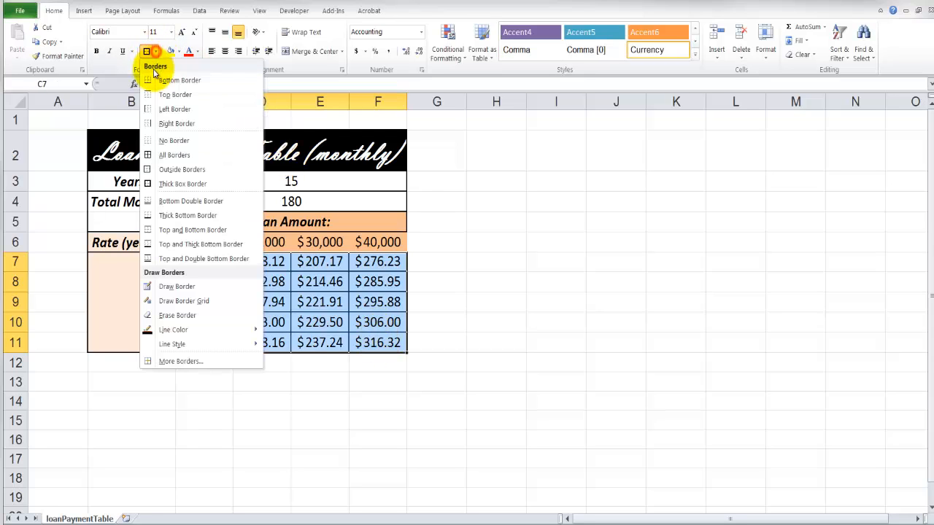
click(191, 141)
click(320, 295)
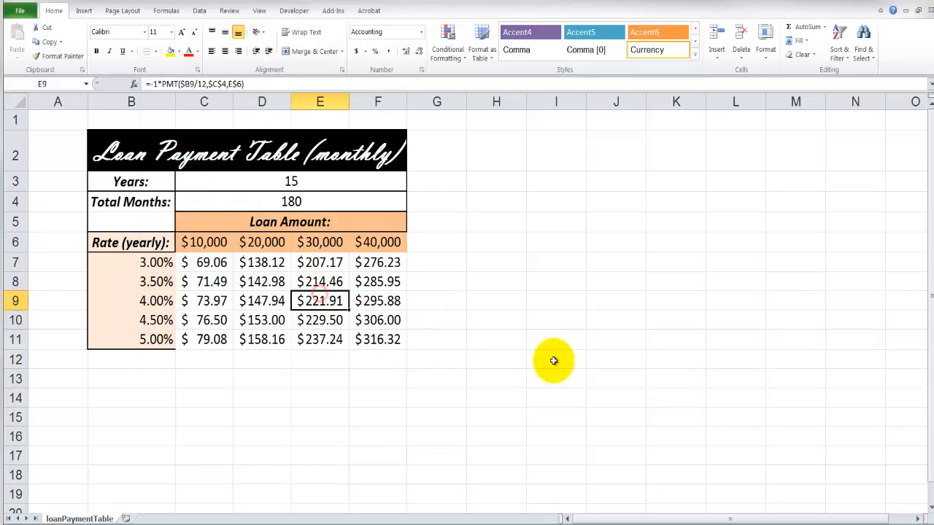
Add an outside border around the payment cells C7:F11
click(207, 340)
drag(207, 340, 377, 264)
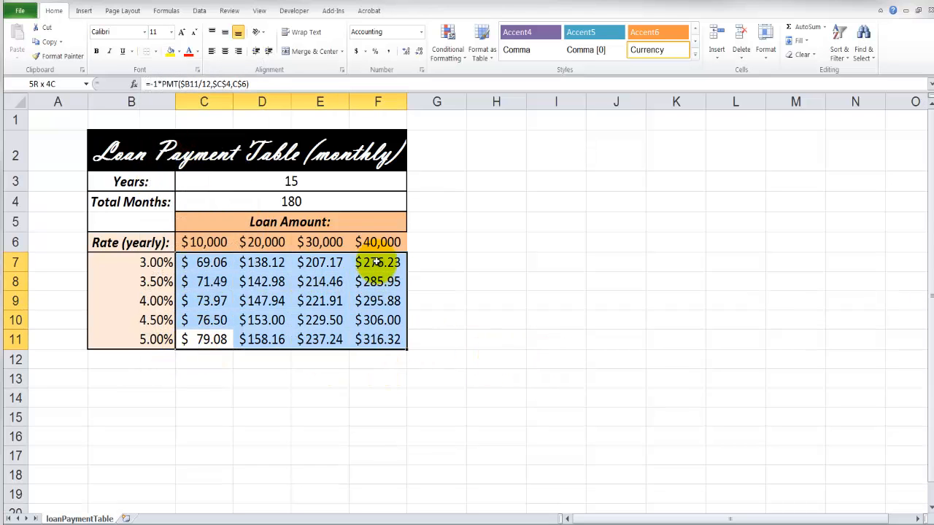
click(155, 51)
click(170, 184)
click(469, 260)
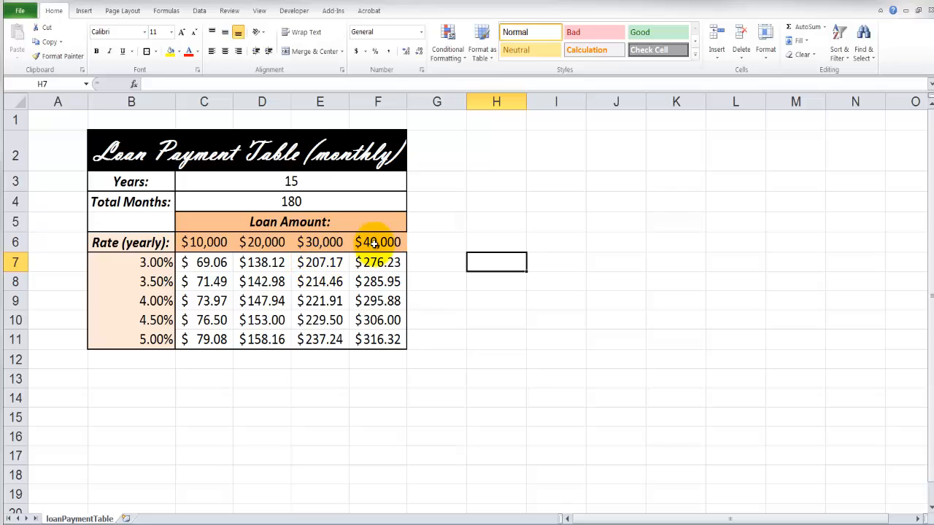
drag(400, 242, 199, 241)
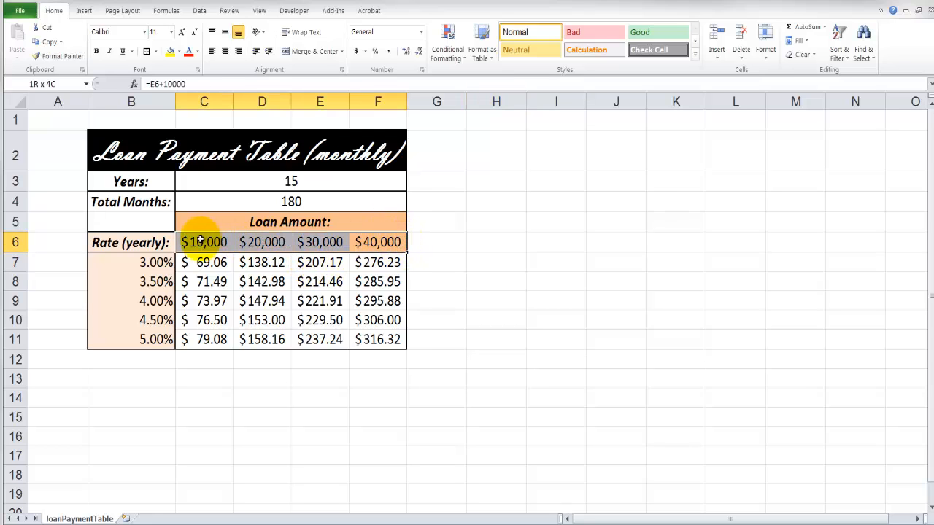
click(146, 205)
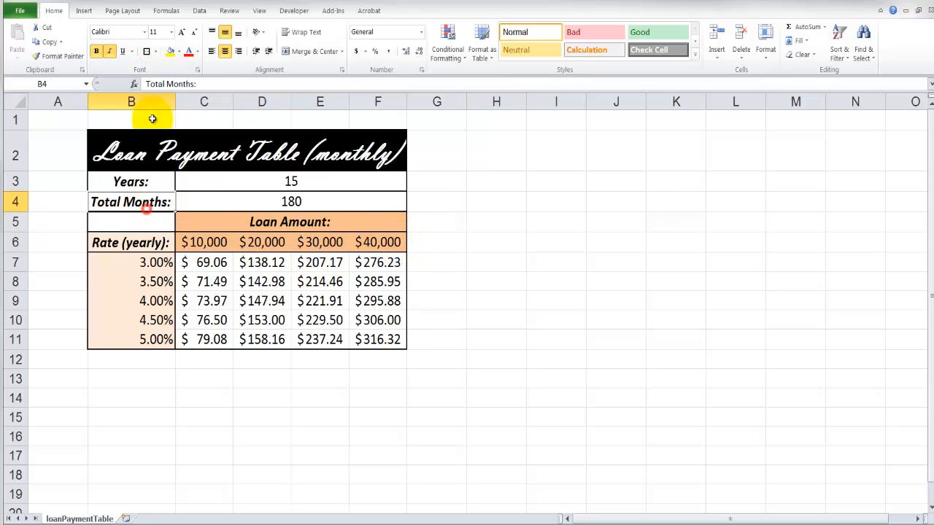
click(473, 246)
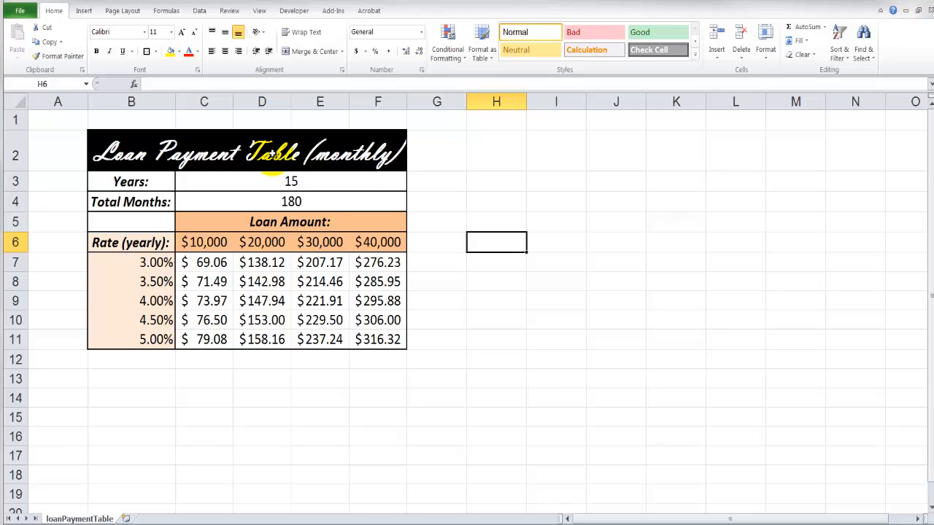
click(120, 242)
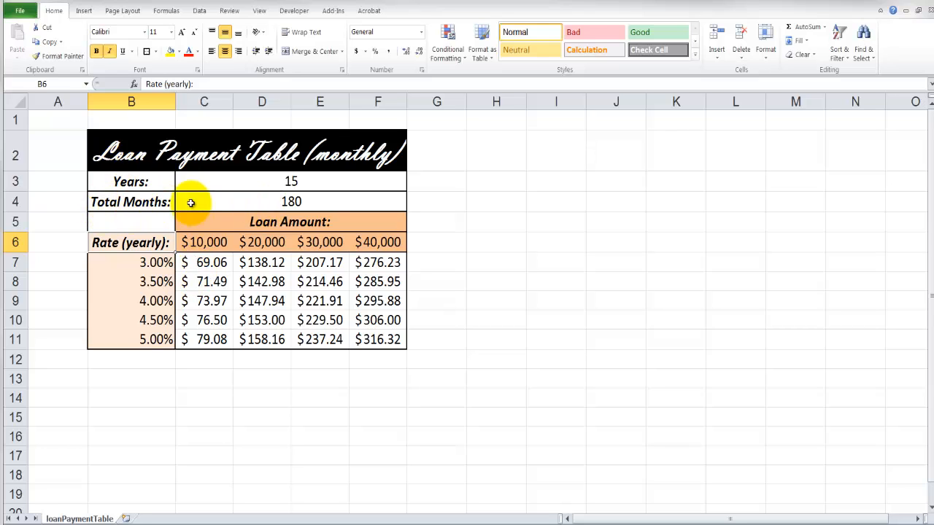
Examine the rate and number-of-periods arguments of the payment formula in C7, leaving the formula as it is
double_click(203, 263)
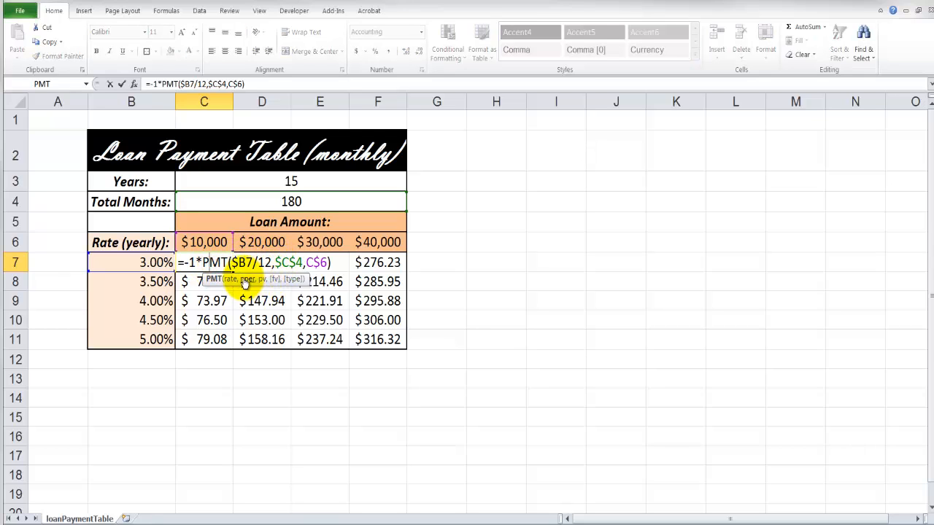
click(245, 279)
click(288, 261)
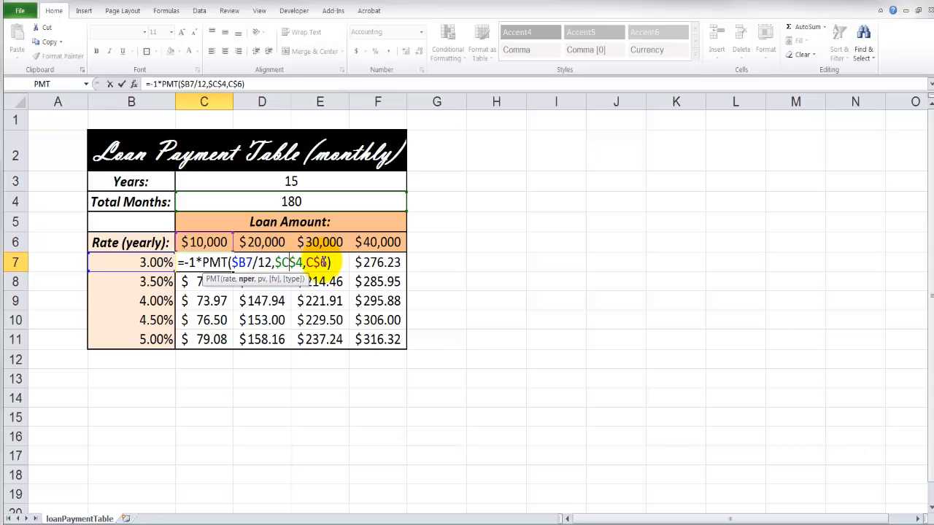
drag(232, 262, 273, 263)
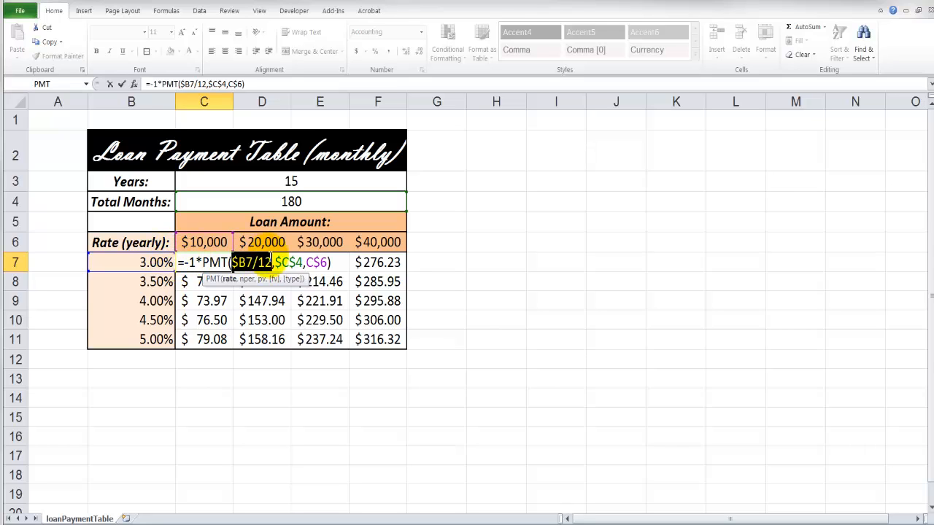
drag(275, 263, 302, 265)
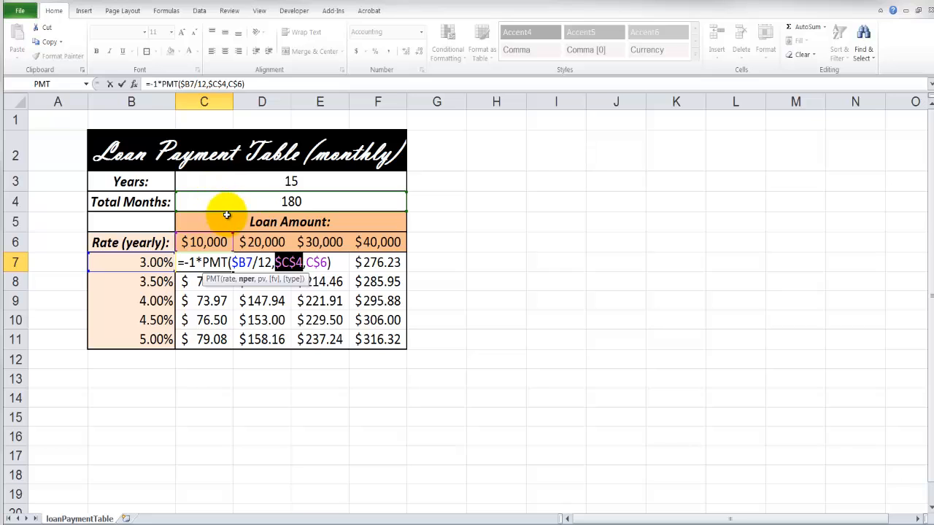
click(121, 84)
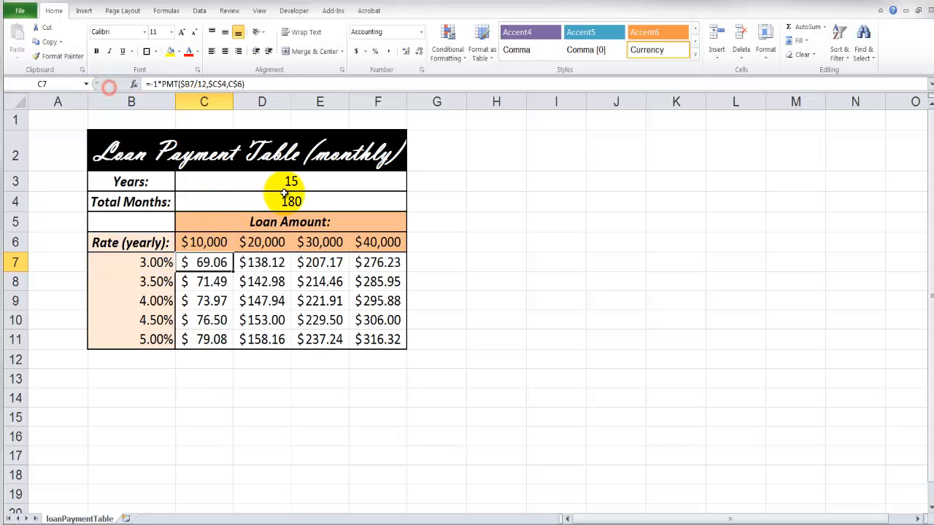
Set the number of years in C3 to 10
click(286, 180)
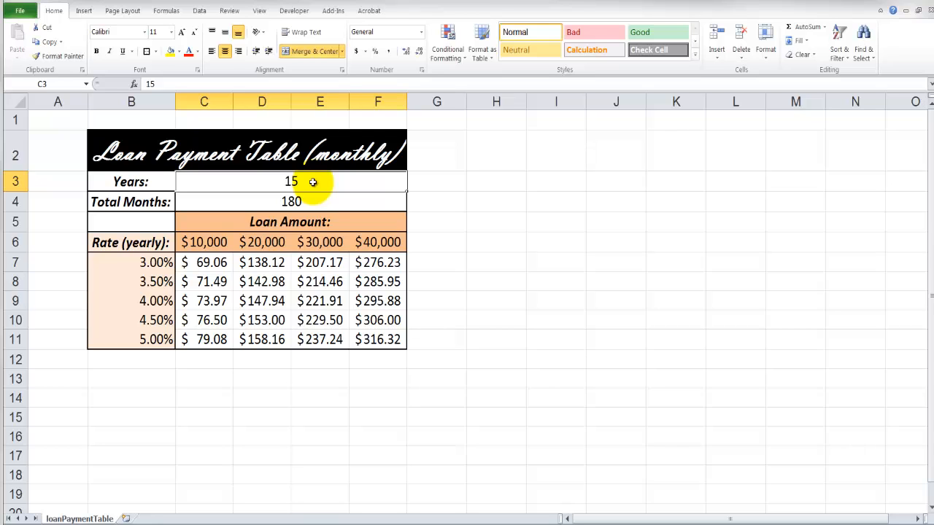
text(1)
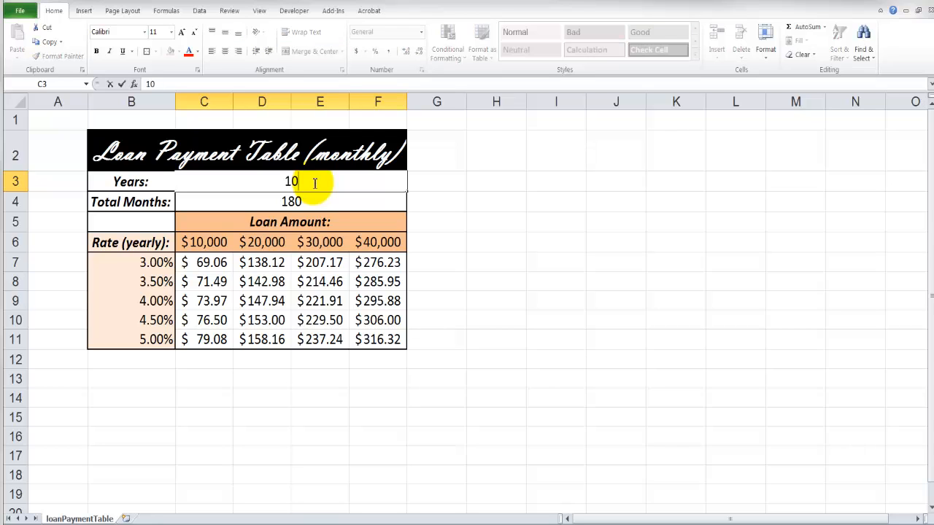
key(Return)
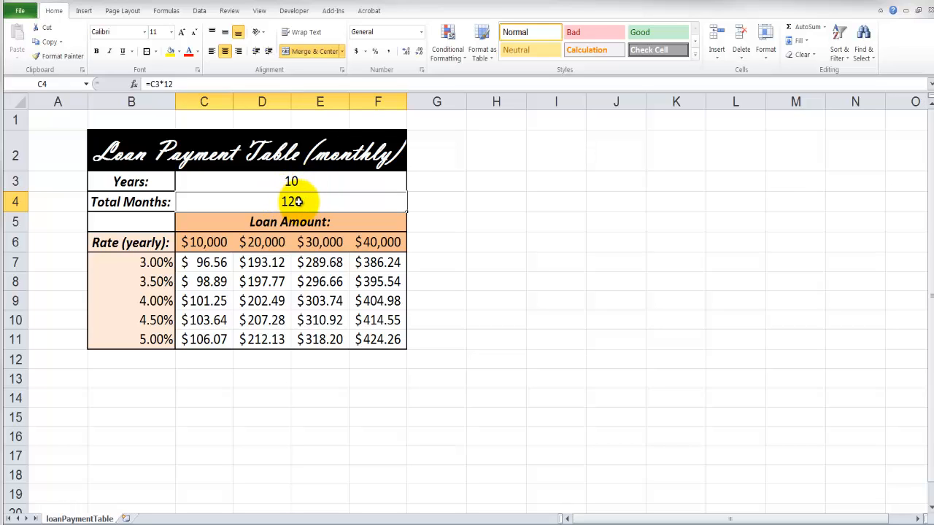
Set the starting yearly rate in B7 to 5% and review the rates in B7:B11
click(151, 261)
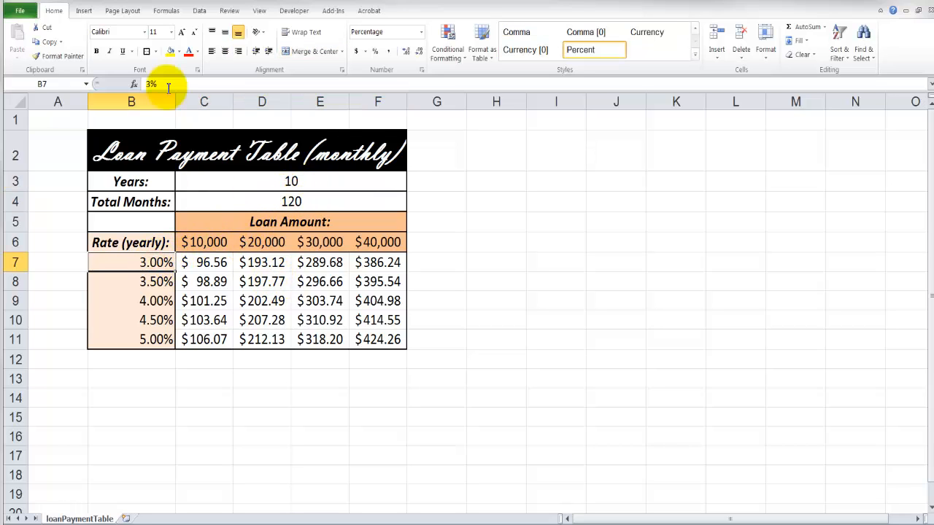
text(5)
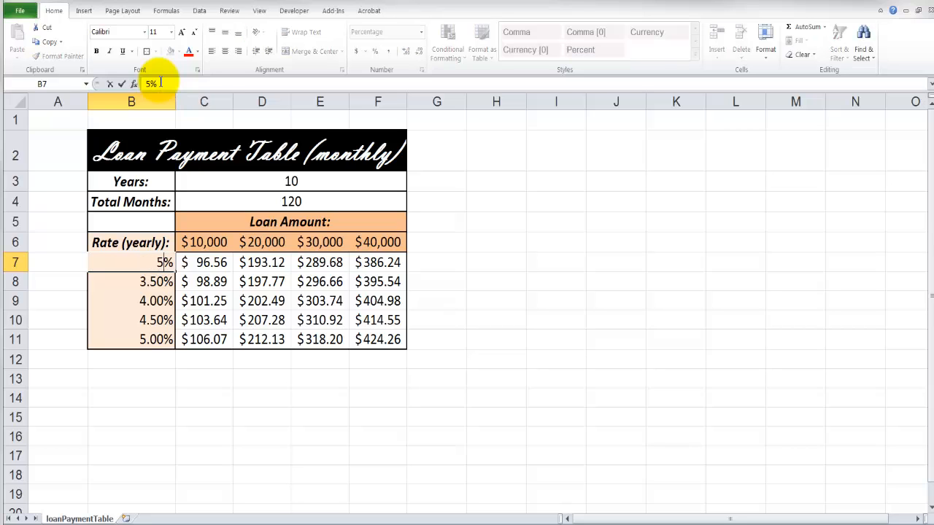
key(Return)
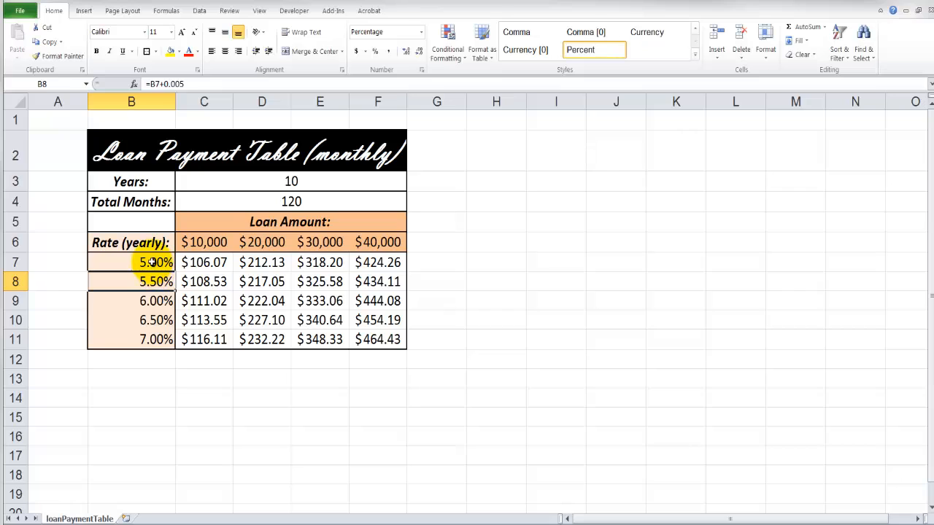
drag(151, 262, 145, 334)
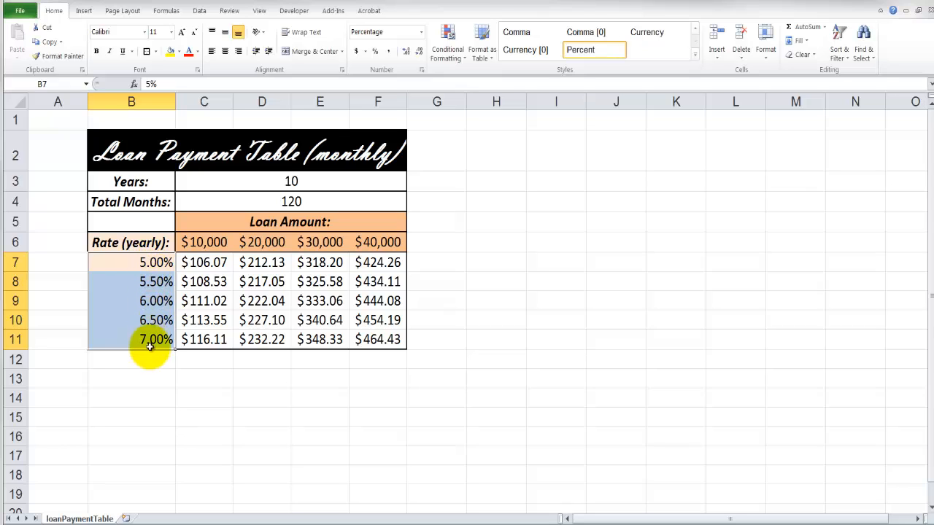
click(141, 262)
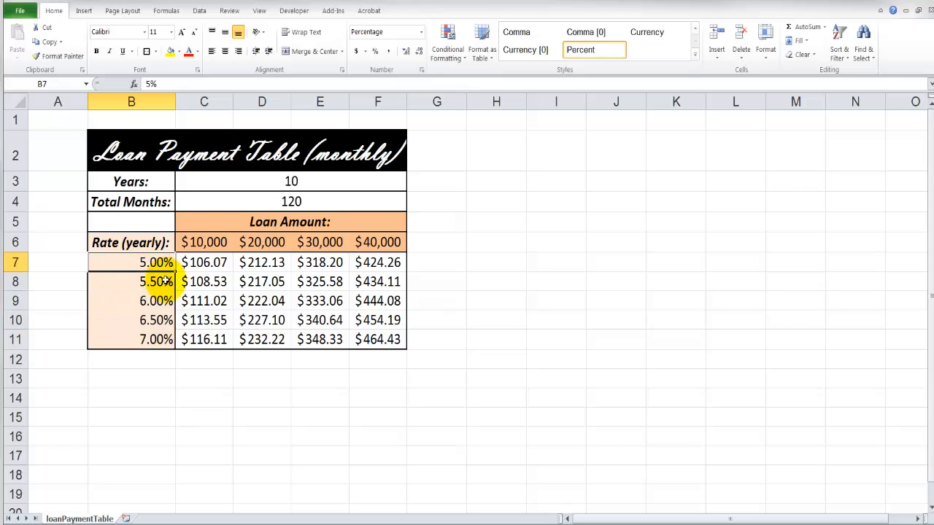
Set the first loan amount in C6 to 25000 and review the payments in C7:F11
click(207, 241)
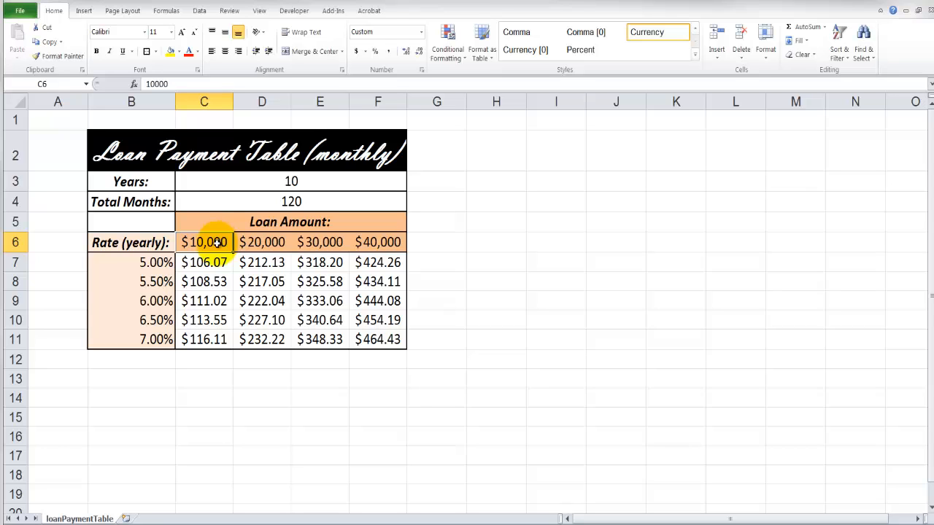
drag(218, 242, 378, 242)
click(229, 248)
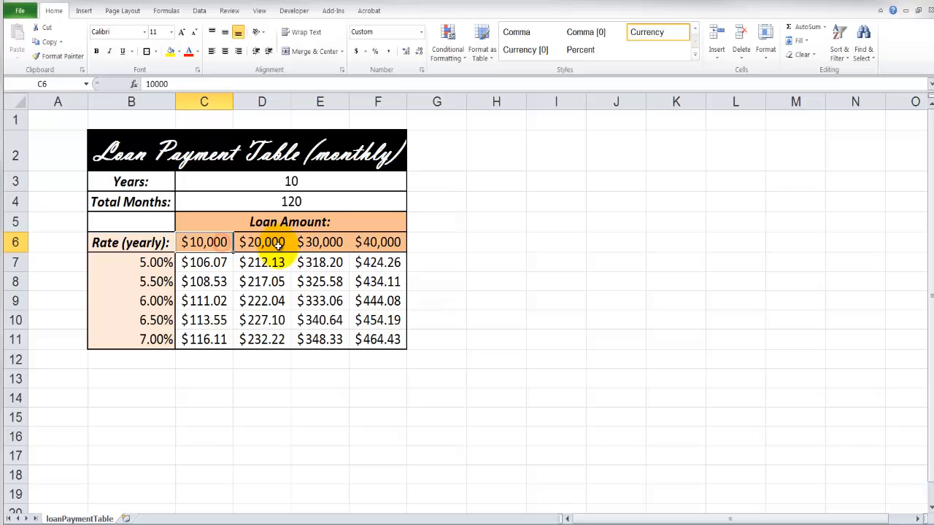
text(25,)
text(00)
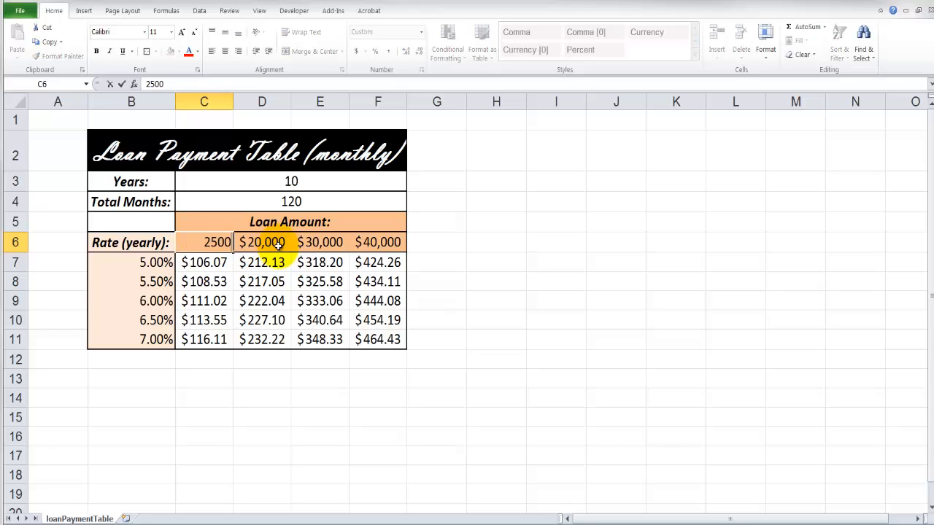
text(0)
key(Return)
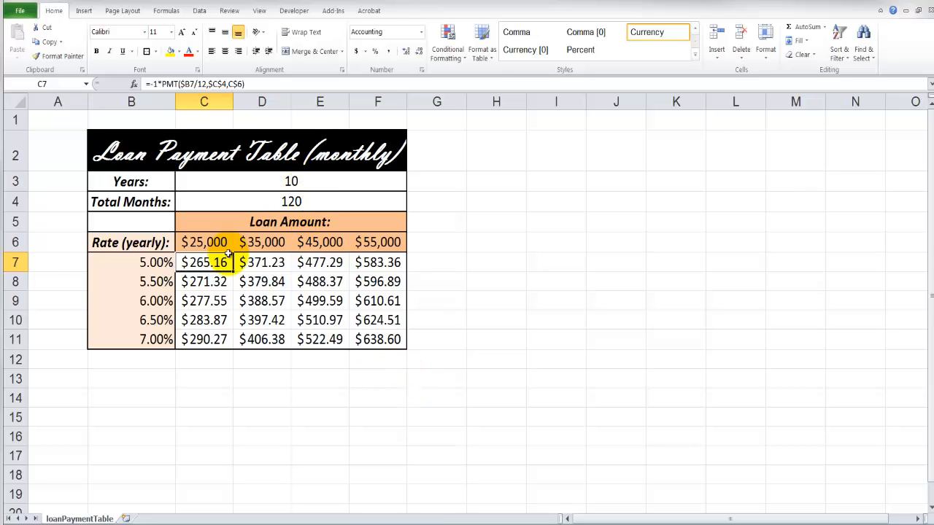
drag(208, 259, 369, 333)
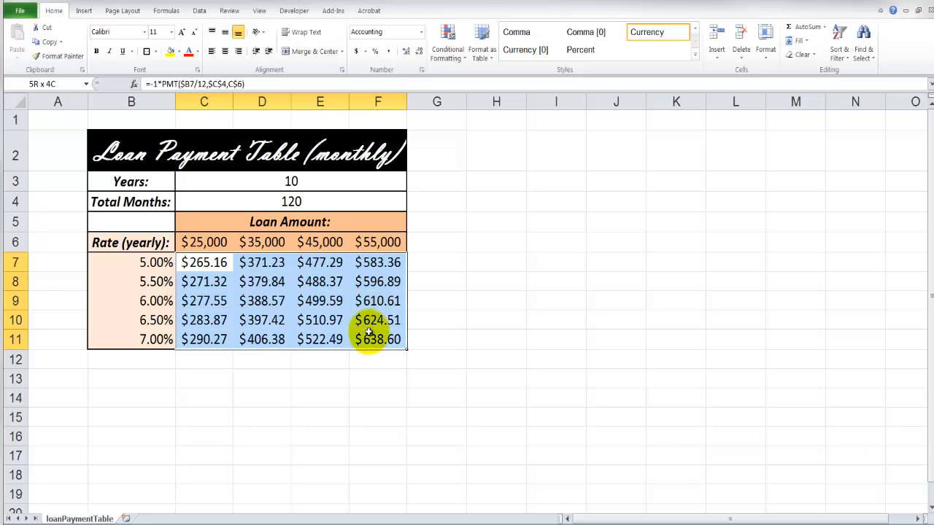